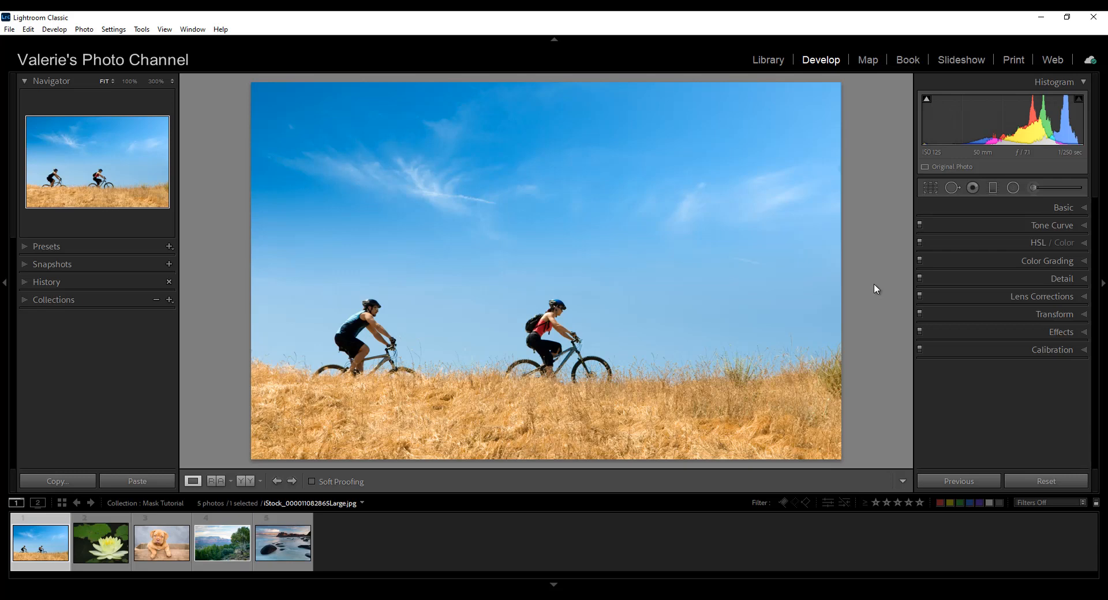
Paint a patch across the clouds in the upper sky using the Adjustment Brush with Exposure at −1.59.
click(1037, 187)
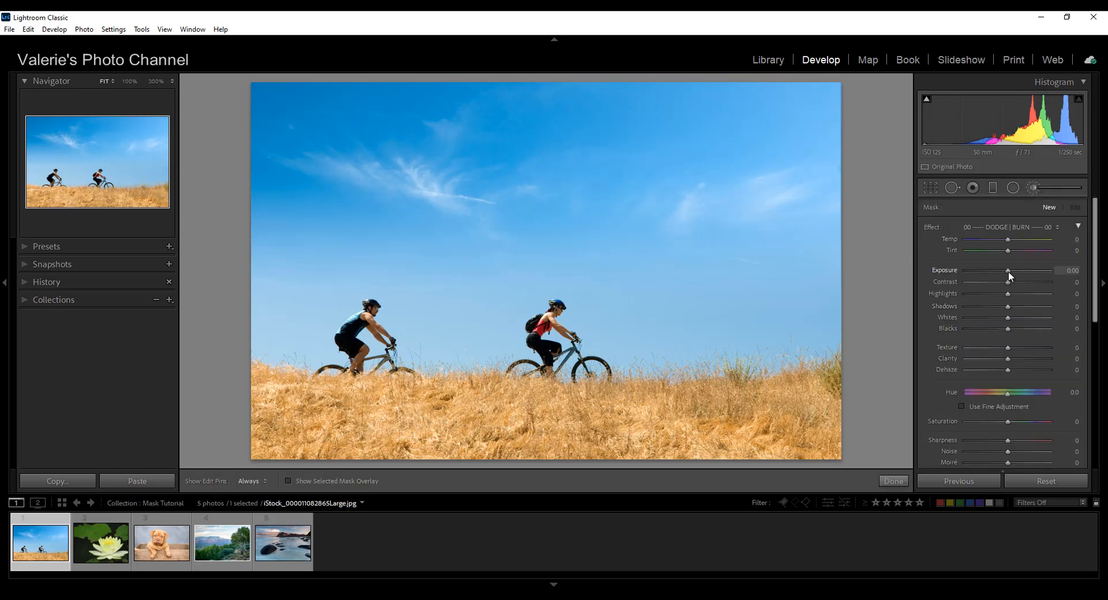
drag(1007, 271, 992, 272)
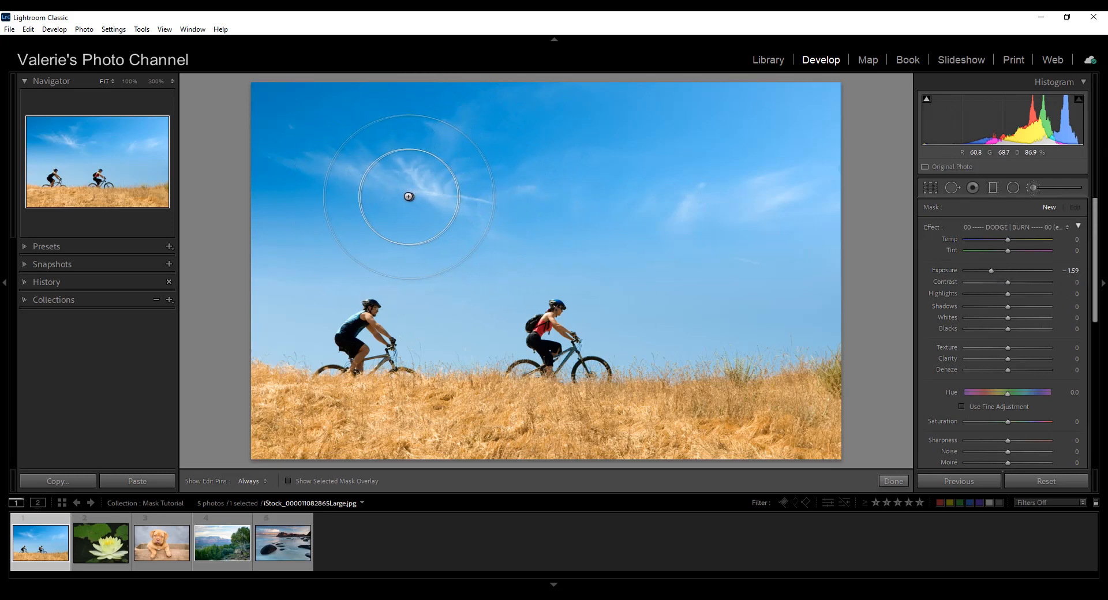
mouse_move(403, 185)
mouse_down()
mouse_move(526, 178)
mouse_move(669, 184)
mouse_move(472, 200)
mouse_up()
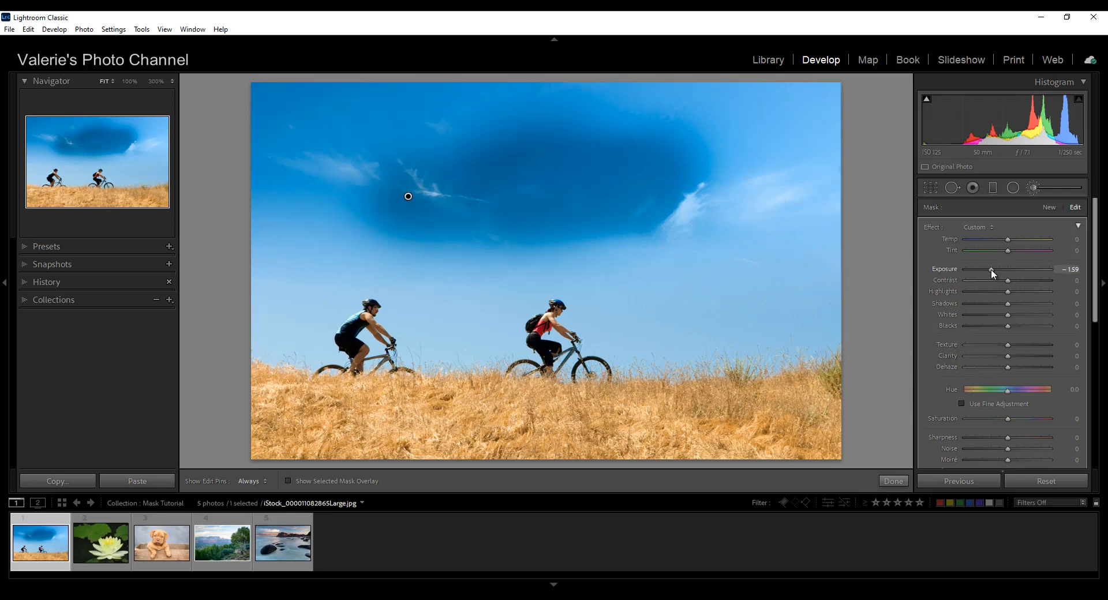
Set the sky patch's Exposure to −0.22, show its mask overlay and finish the brush edit.
drag(992, 269, 1006, 270)
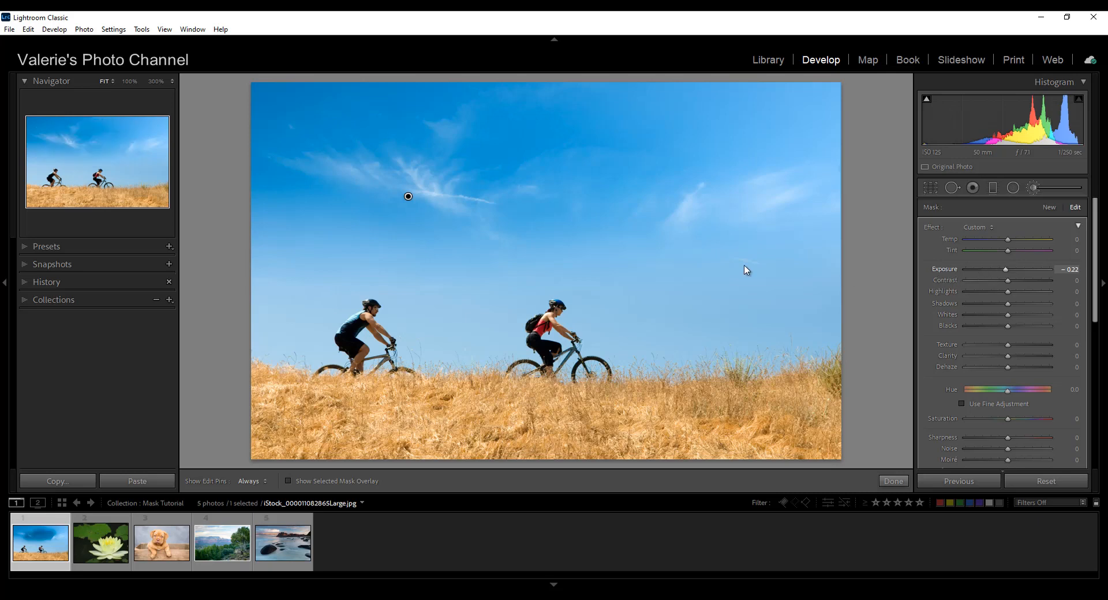
click(288, 480)
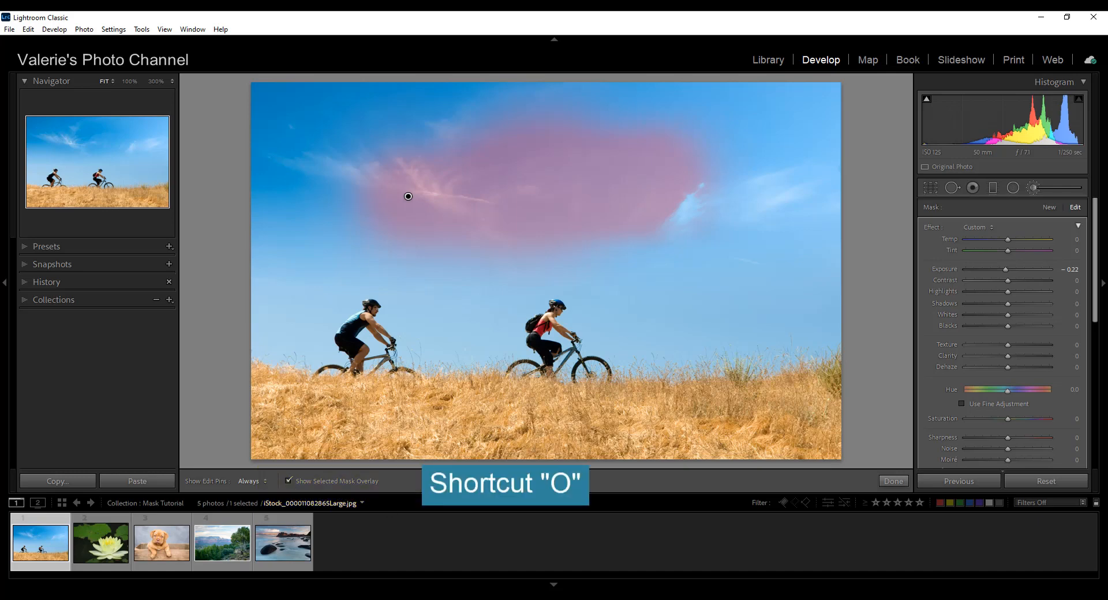
click(889, 480)
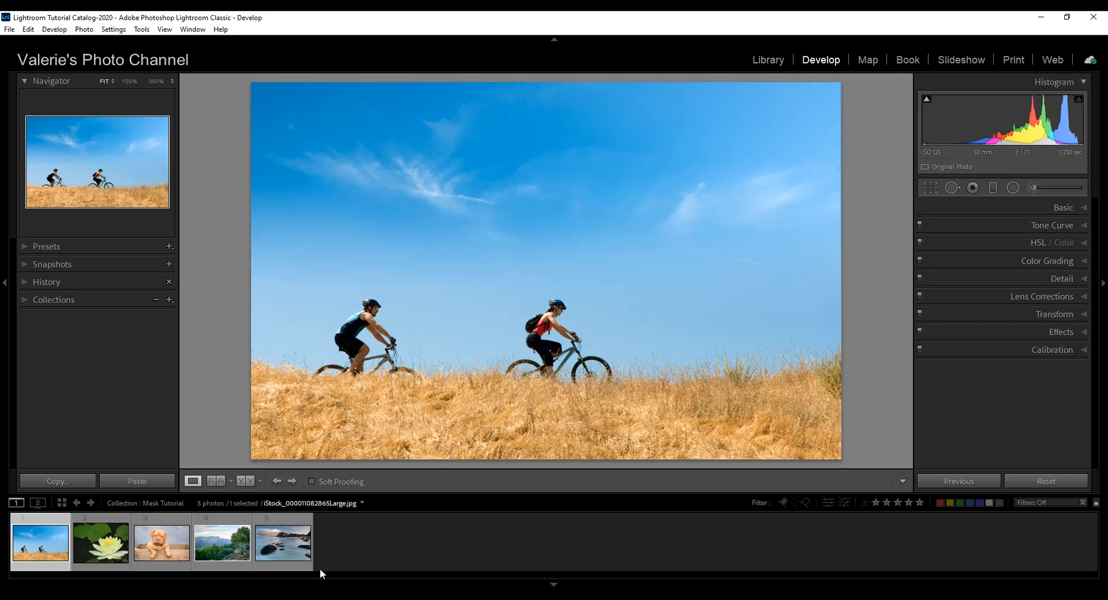
Open lotus.jpg for a new Adjustment Brush edit and reset all brush effect sliders to zero.
click(110, 549)
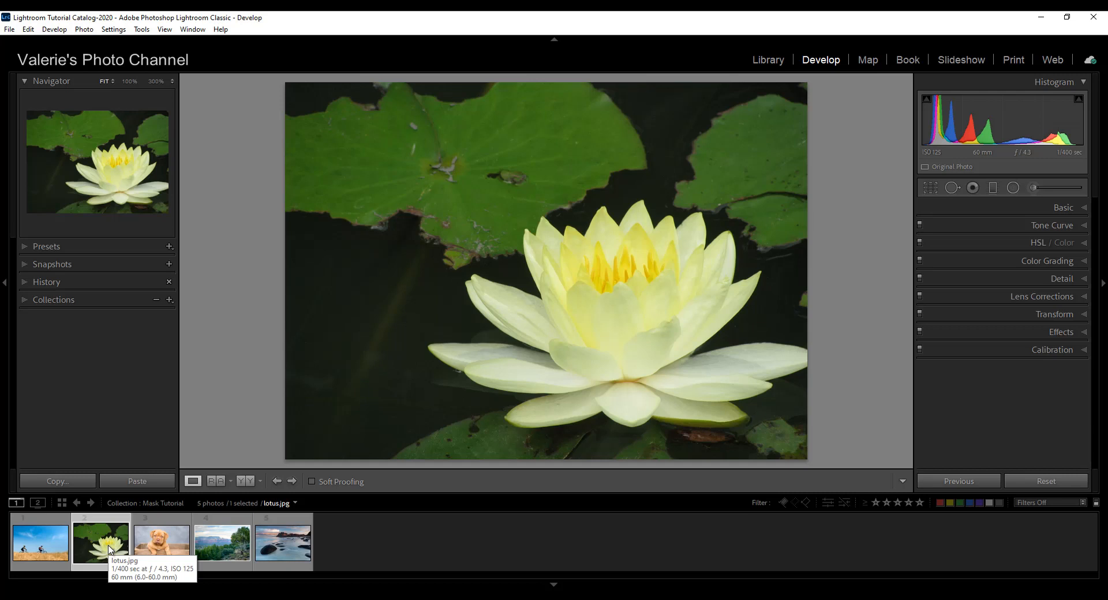
click(1033, 188)
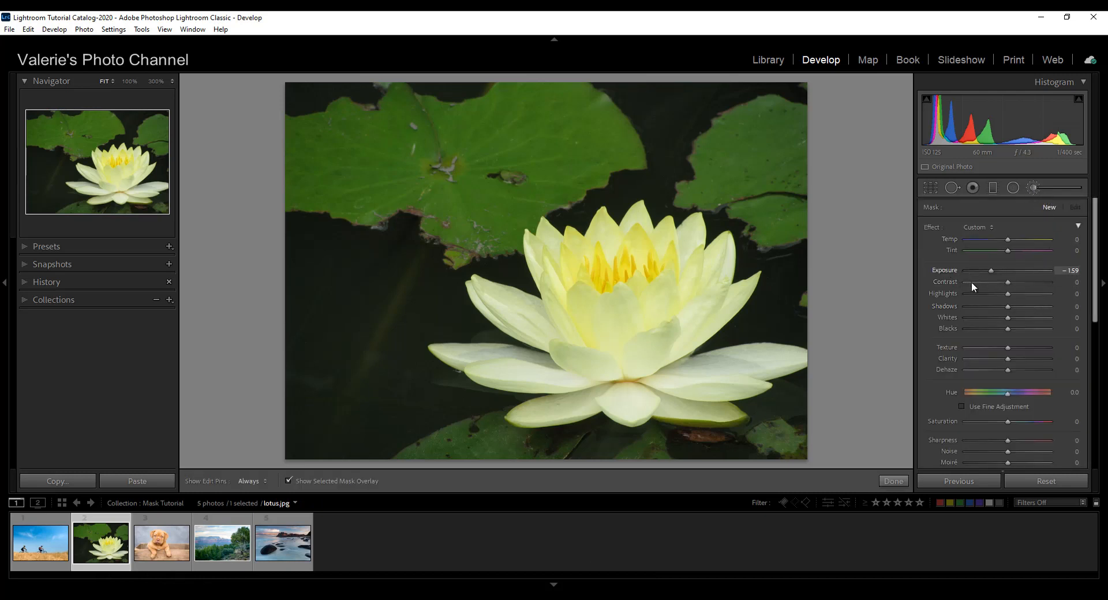
double_click(932, 226)
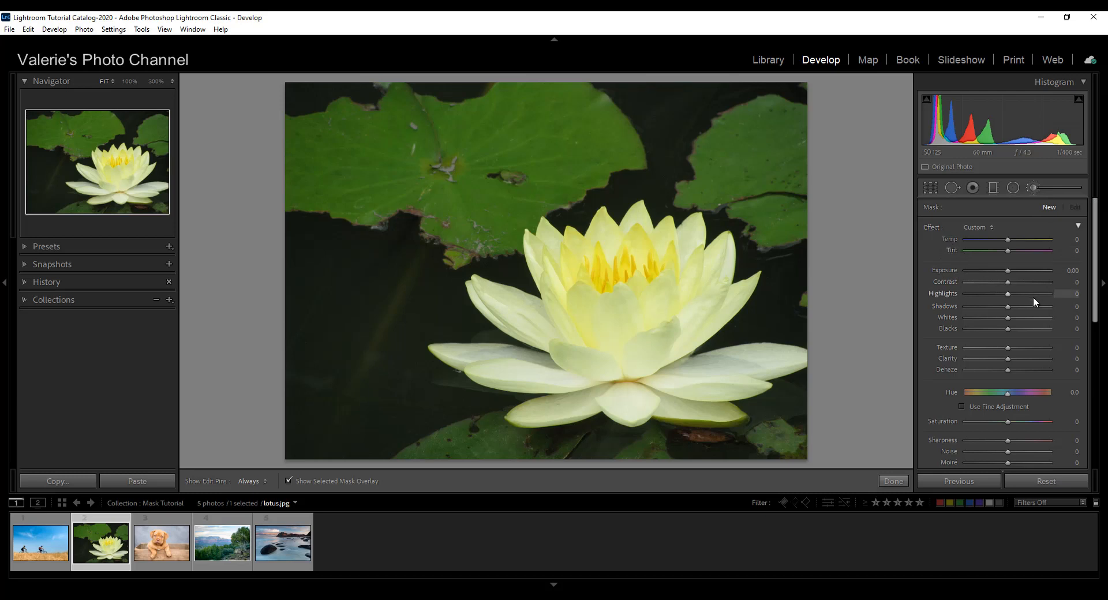
Brush a mask over all the lotus petals with Auto Mask on, then hide the mask overlay.
scroll(1033, 297, down, 3)
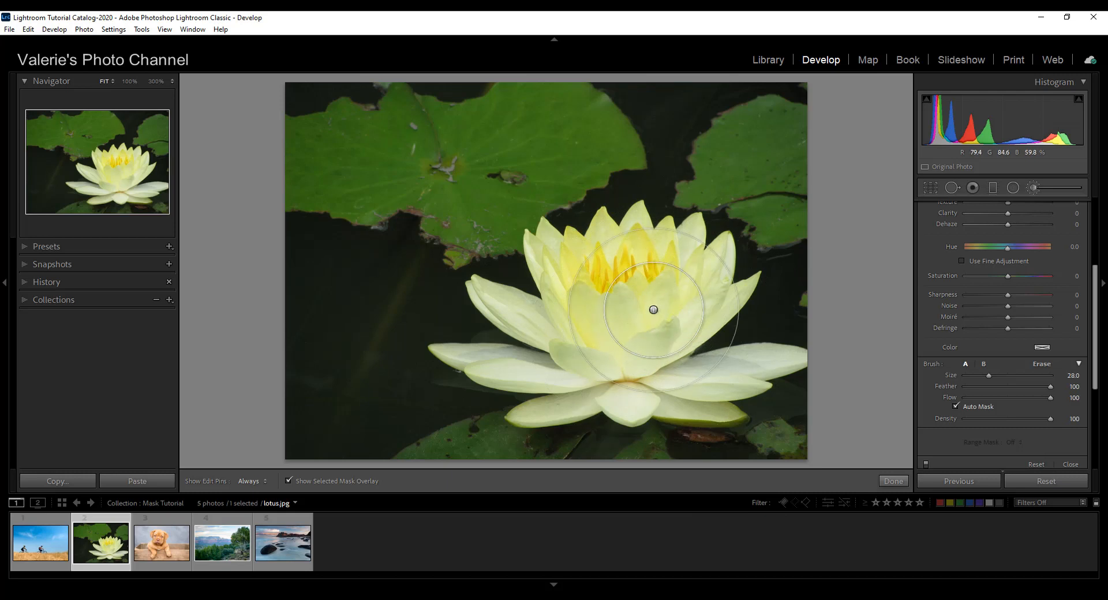
mouse_move(675, 281)
mouse_down()
mouse_move(658, 309)
mouse_move(635, 281)
mouse_move(635, 231)
mouse_move(621, 264)
mouse_move(594, 280)
mouse_move(555, 253)
mouse_move(569, 321)
mouse_move(548, 323)
mouse_move(504, 300)
mouse_move(546, 363)
mouse_move(475, 359)
mouse_move(574, 368)
mouse_move(566, 399)
mouse_move(538, 414)
mouse_move(608, 397)
mouse_move(645, 404)
mouse_move(644, 391)
mouse_move(683, 410)
mouse_move(728, 410)
mouse_move(694, 417)
mouse_move(668, 401)
mouse_move(641, 415)
mouse_move(718, 381)
mouse_move(681, 379)
mouse_move(645, 354)
mouse_up()
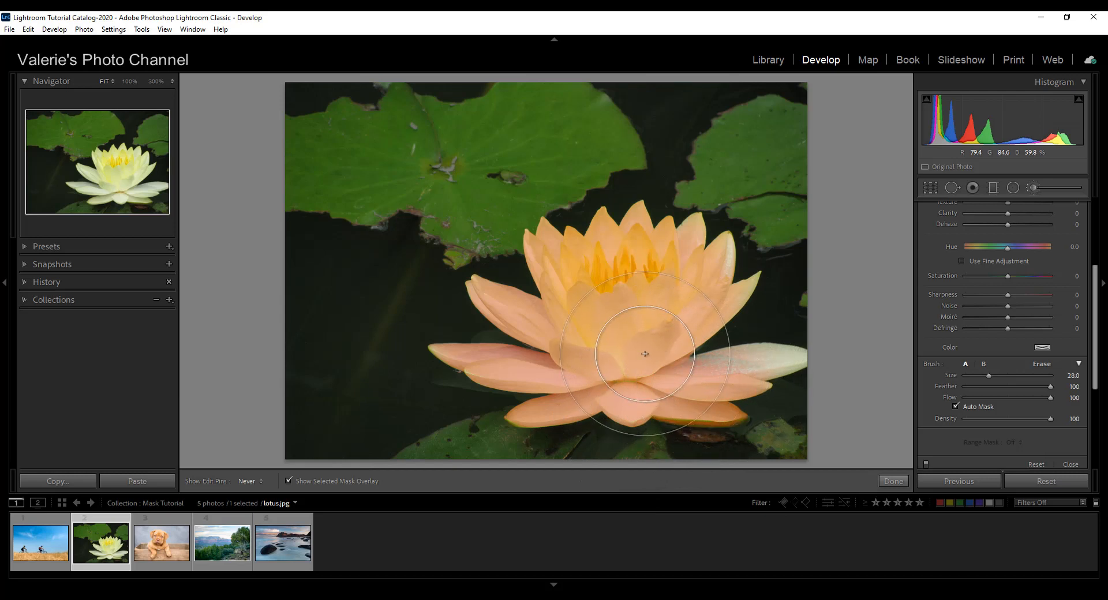
key(alt)
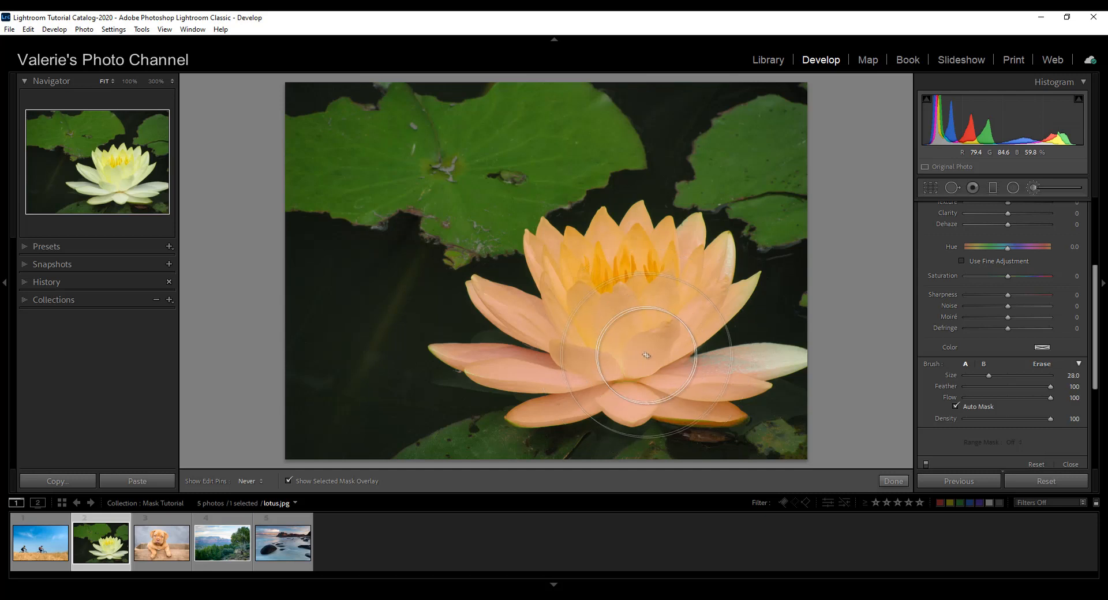
mouse_move(658, 365)
mouse_down()
mouse_move(681, 373)
mouse_move(765, 360)
mouse_move(726, 370)
mouse_up()
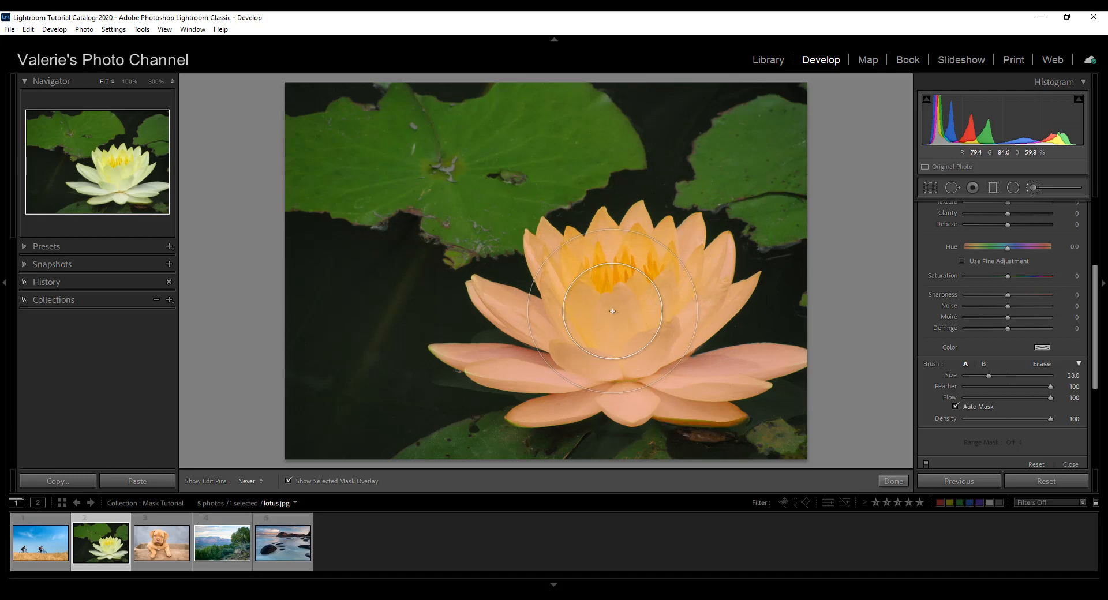
key(h)
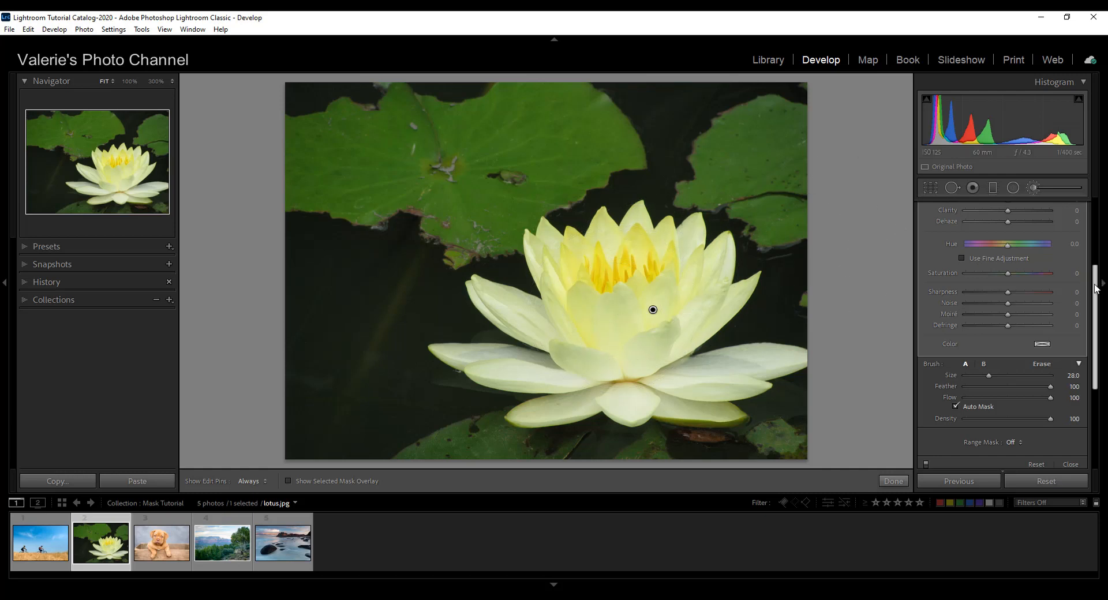
Recolor the masked lotus blue with Temp −93 and Tint 86, and finish the brush edit.
drag(1096, 288, 1101, 211)
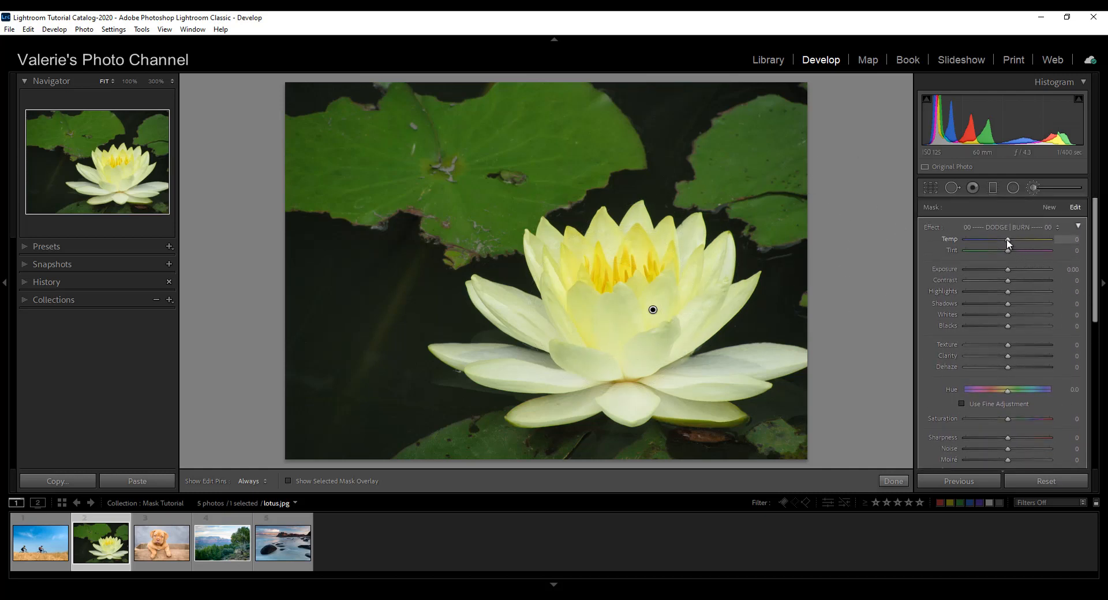
drag(1008, 242, 968, 239)
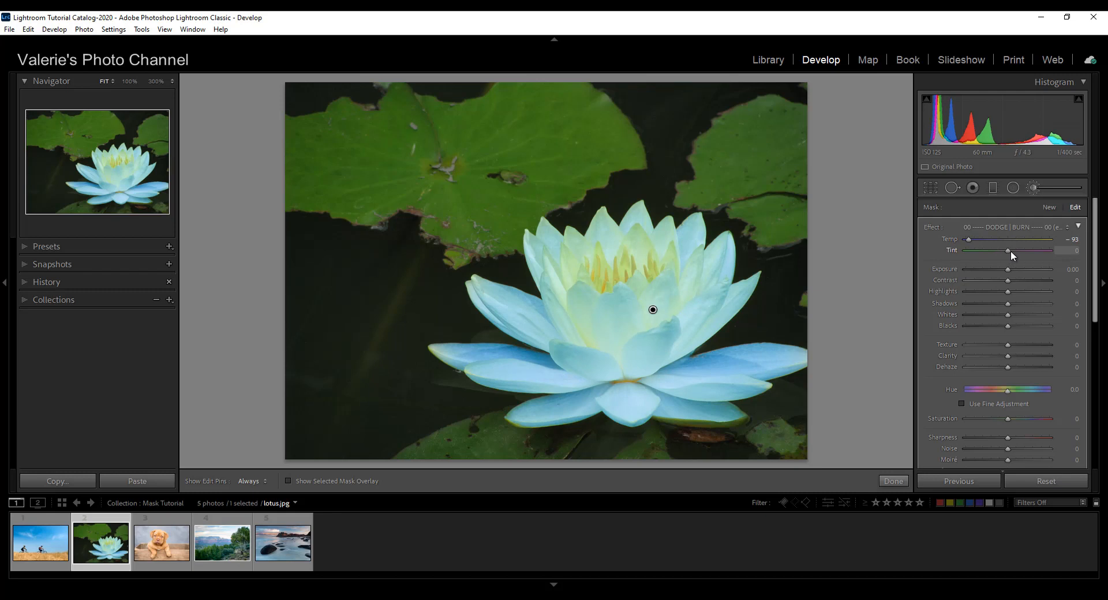
drag(1010, 251, 1046, 251)
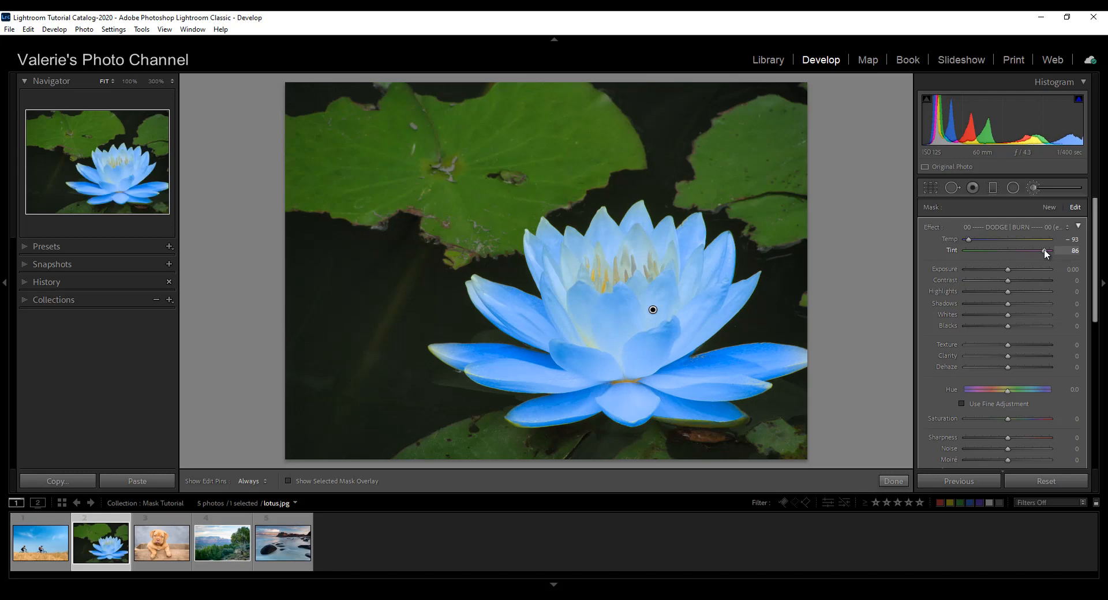
click(894, 481)
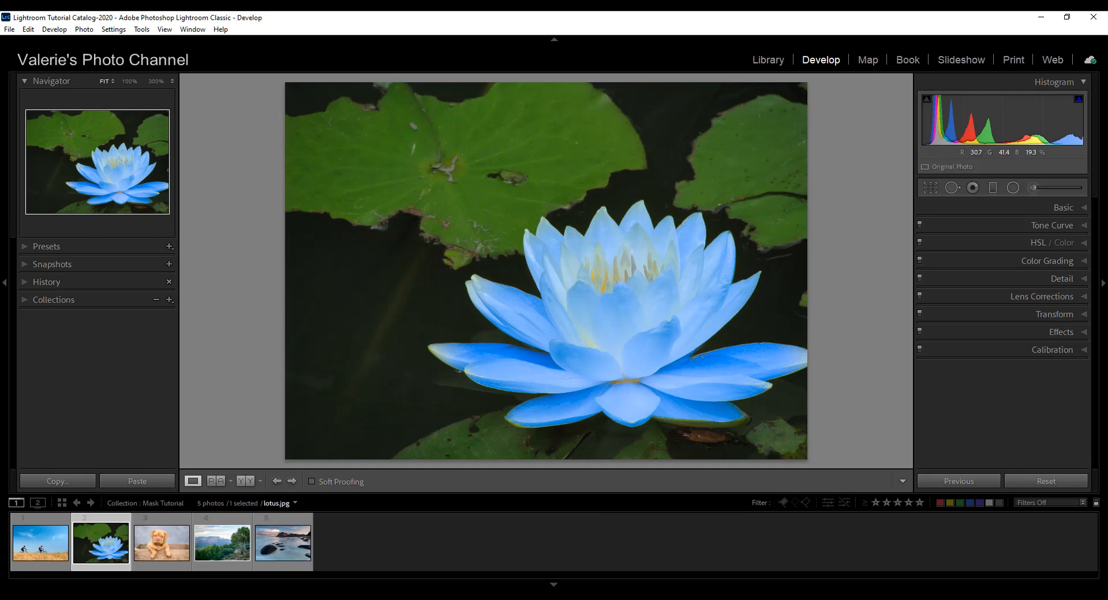
Start a new Adjustment Brush mask with Auto Mask off and a larger brush.
click(1036, 188)
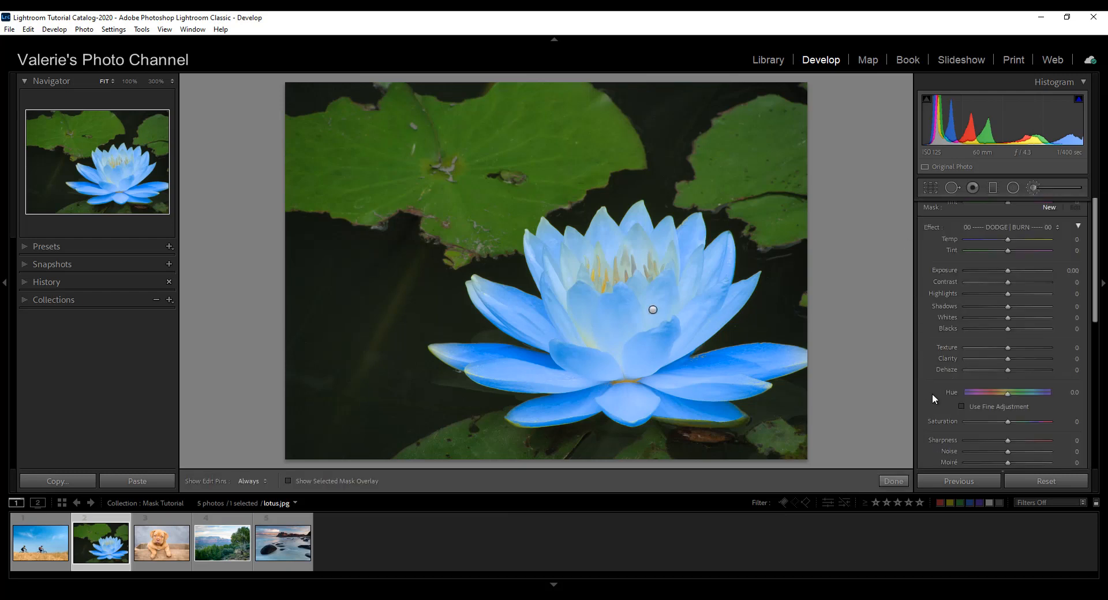
scroll(932, 394, down, 3)
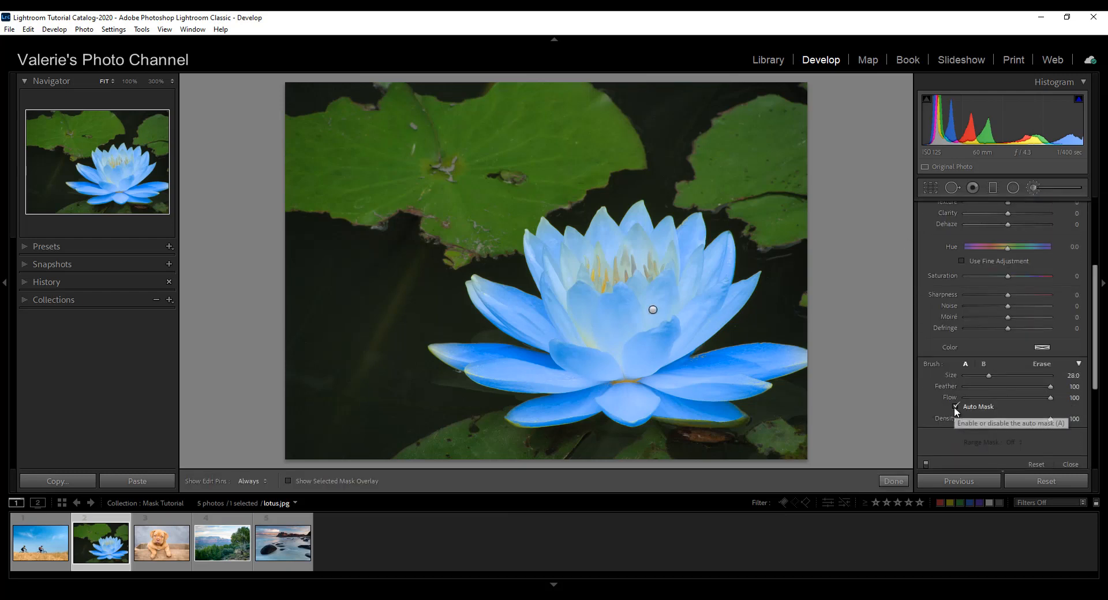
click(956, 405)
scroll(390, 168, up, 5)
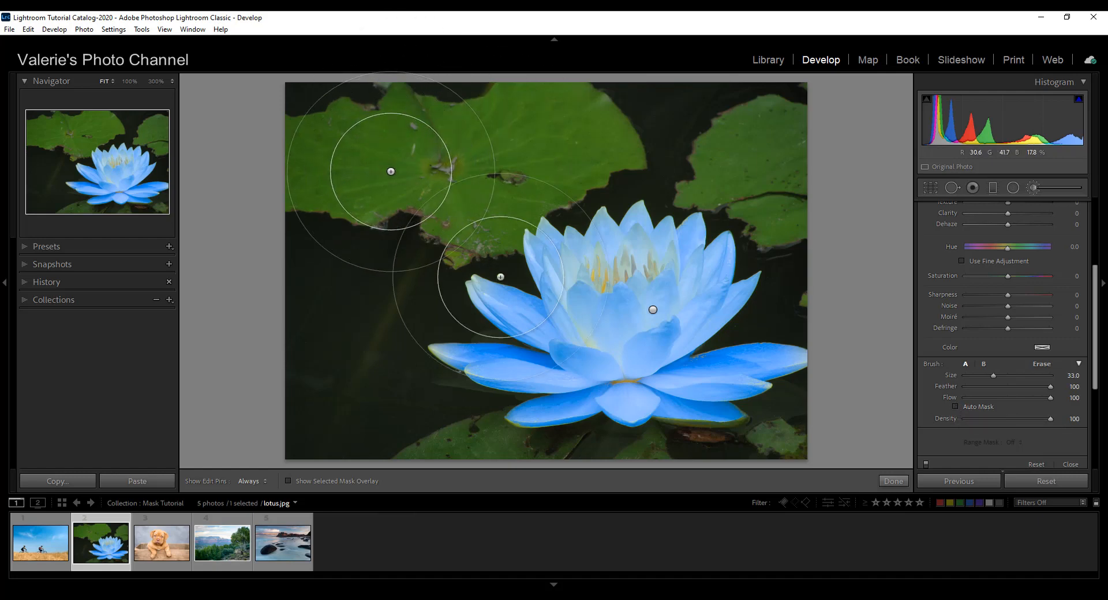
Paint the new mask over the lily pads and dark water with brush size 39, showing the mask overlay.
key(h)
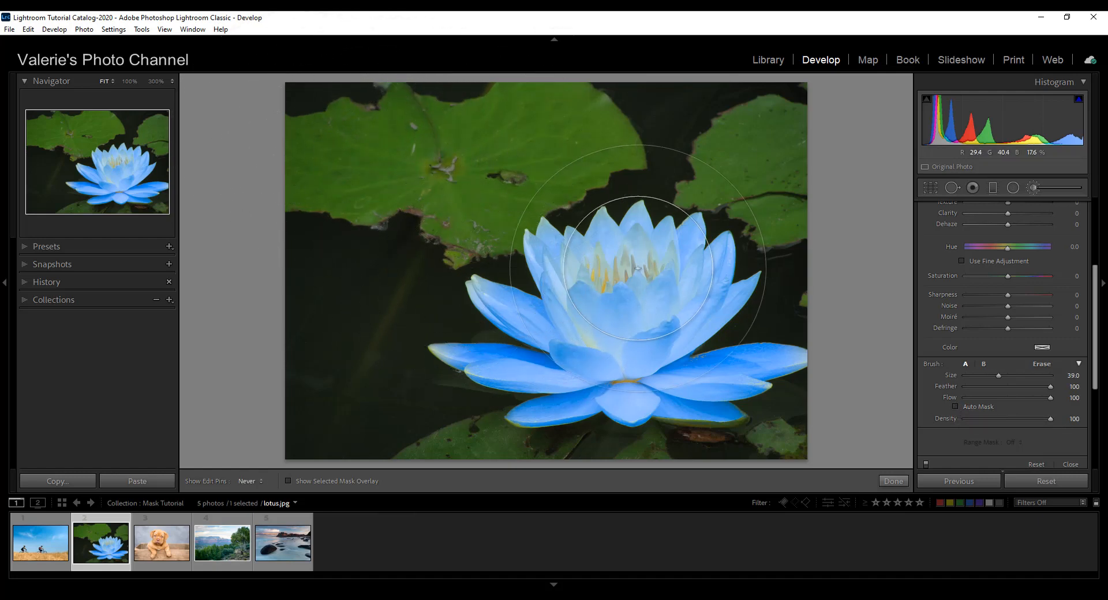
key(h)
key(o)
mouse_move(508, 143)
mouse_down()
mouse_move(662, 151)
mouse_move(453, 118)
mouse_move(653, 128)
mouse_move(710, 236)
mouse_move(740, 138)
mouse_move(763, 135)
mouse_move(788, 450)
mouse_move(574, 465)
mouse_move(642, 444)
mouse_move(367, 419)
mouse_move(451, 410)
mouse_move(334, 294)
mouse_move(363, 402)
mouse_move(530, 267)
mouse_move(621, 251)
mouse_move(730, 356)
mouse_move(767, 435)
mouse_move(780, 335)
mouse_move(803, 376)
mouse_move(794, 150)
mouse_move(770, 120)
mouse_move(578, 97)
mouse_move(329, 104)
mouse_move(314, 271)
mouse_move(589, 273)
mouse_up()
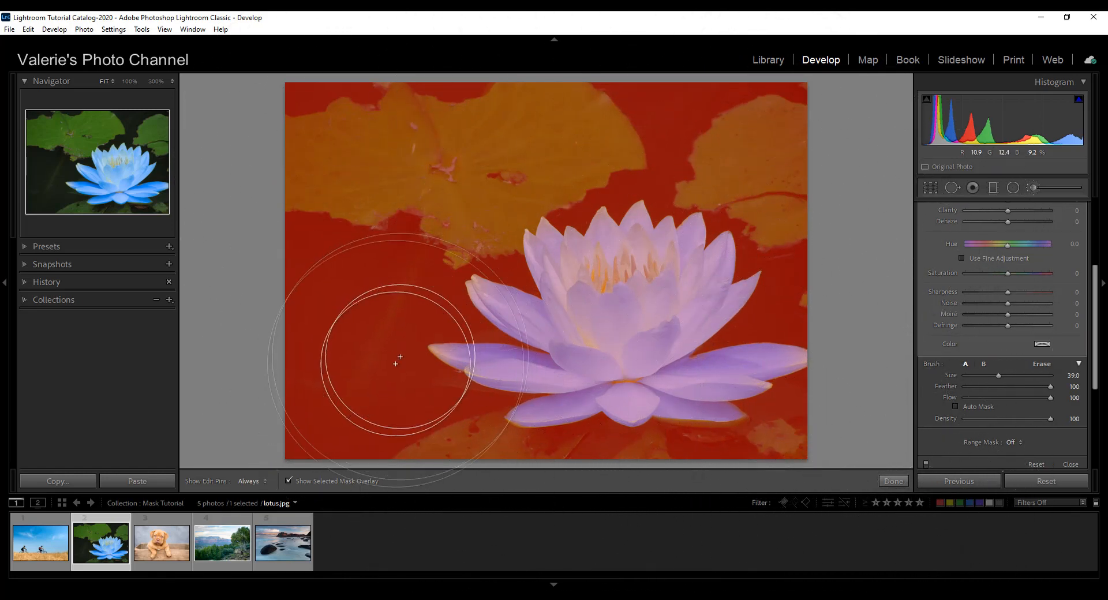
key(h)
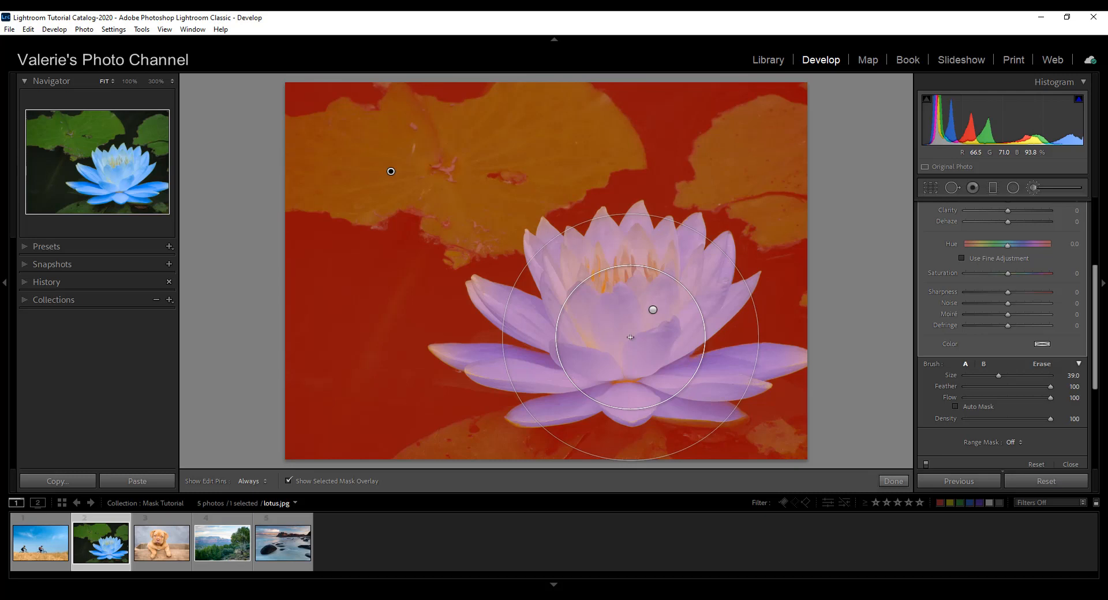
Erase the background mask from the lotus petals with an Auto Mask eraser of size 34, then hide the overlay.
key(alt)
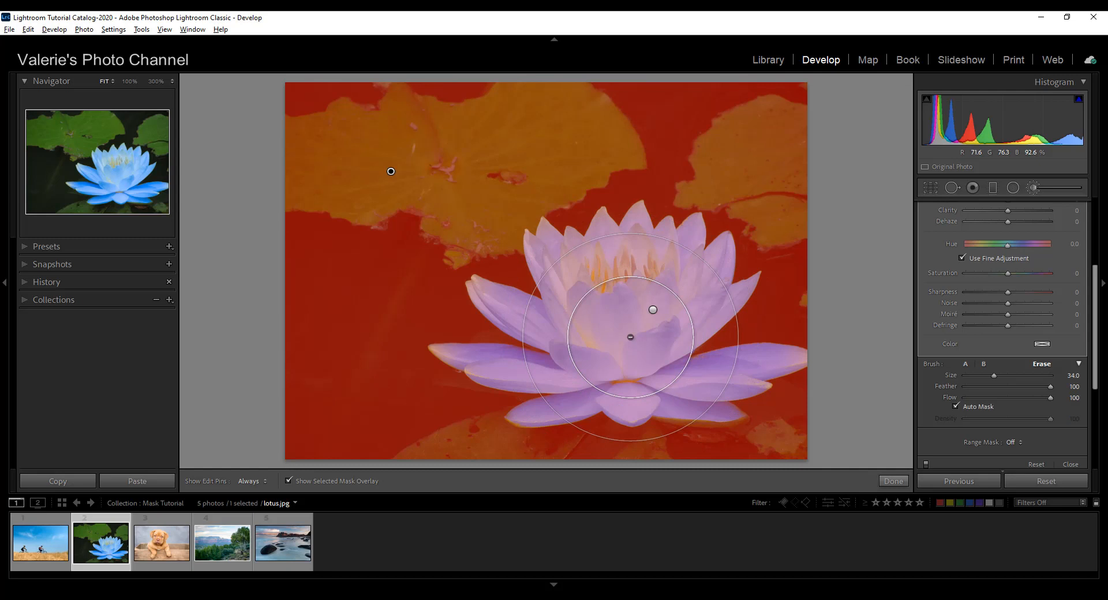
click(716, 284)
key(h)
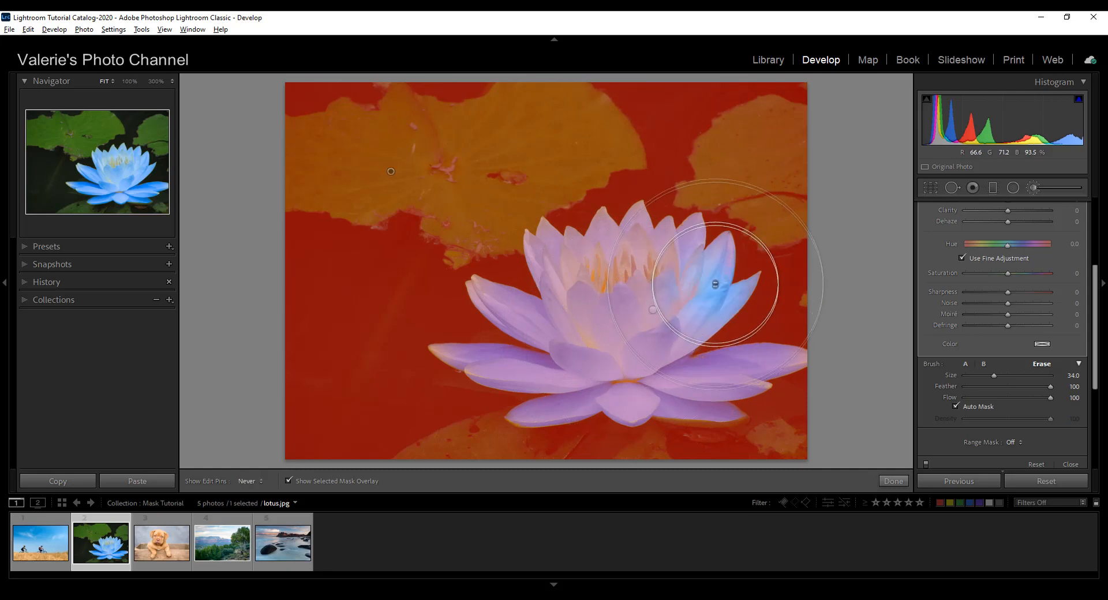
mouse_move(715, 284)
mouse_down()
mouse_move(699, 299)
mouse_move(685, 249)
mouse_move(656, 267)
mouse_move(639, 235)
mouse_move(579, 261)
mouse_move(559, 254)
mouse_move(562, 312)
mouse_move(551, 333)
mouse_move(500, 302)
mouse_move(550, 322)
mouse_move(582, 360)
mouse_move(550, 376)
mouse_move(463, 355)
mouse_move(574, 366)
mouse_move(607, 380)
mouse_move(588, 393)
mouse_move(632, 406)
mouse_move(648, 387)
mouse_move(673, 413)
mouse_move(669, 404)
mouse_move(725, 409)
mouse_move(691, 388)
mouse_move(734, 377)
mouse_move(685, 375)
mouse_move(795, 361)
mouse_move(748, 370)
mouse_move(739, 390)
mouse_move(759, 388)
mouse_move(627, 373)
mouse_move(619, 383)
mouse_move(637, 378)
mouse_move(622, 380)
mouse_move(626, 396)
mouse_move(612, 370)
mouse_up()
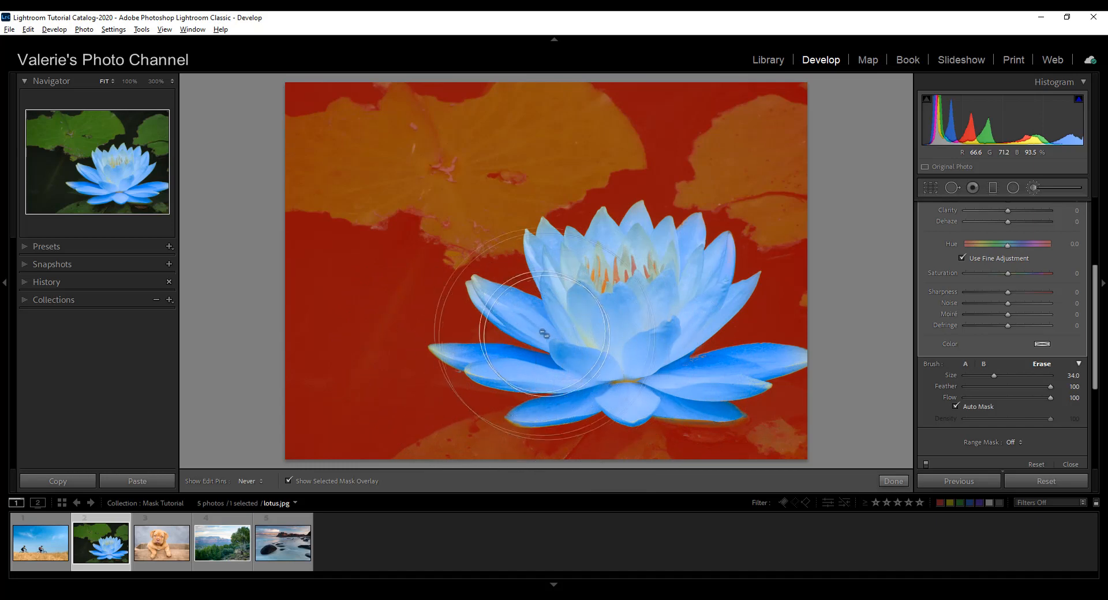
key(h)
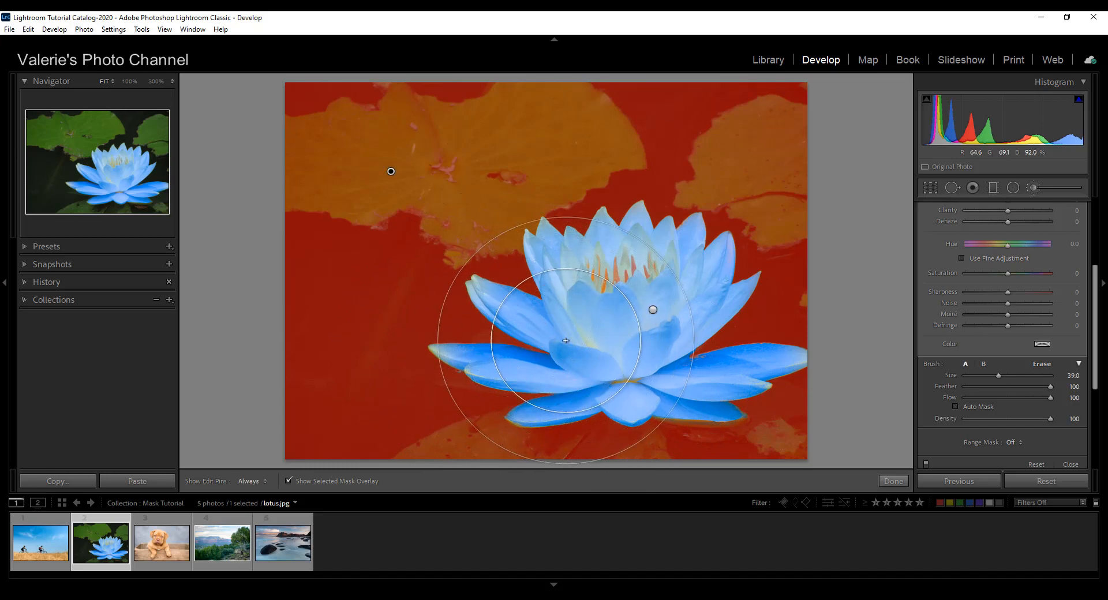
key(o)
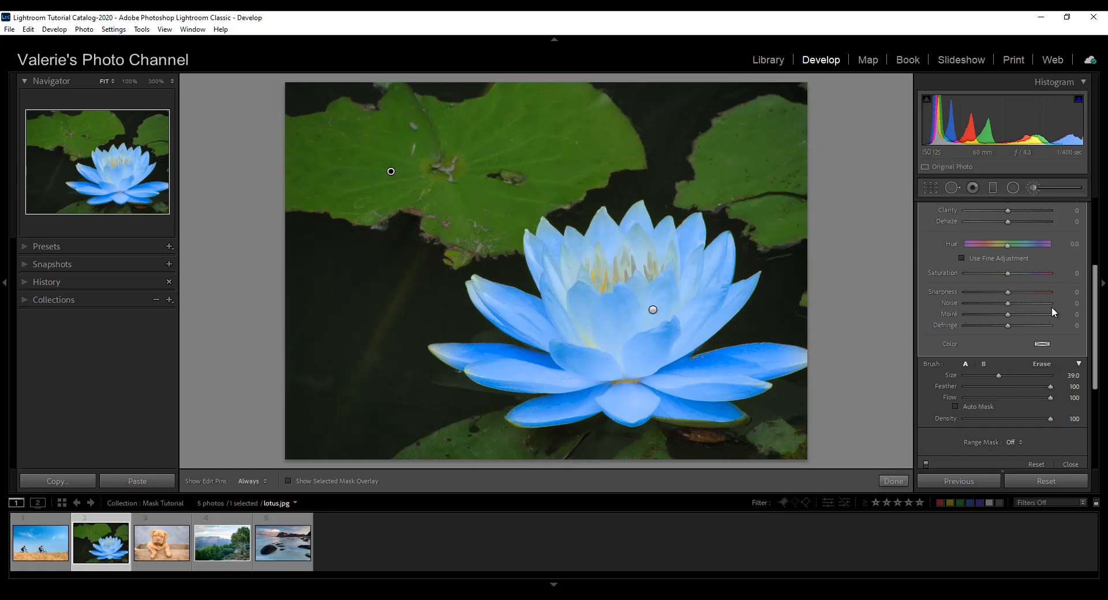
Brighten the masked background to an Exposure of 0.49 and finish the brush edit.
scroll(1043, 313, up, 3)
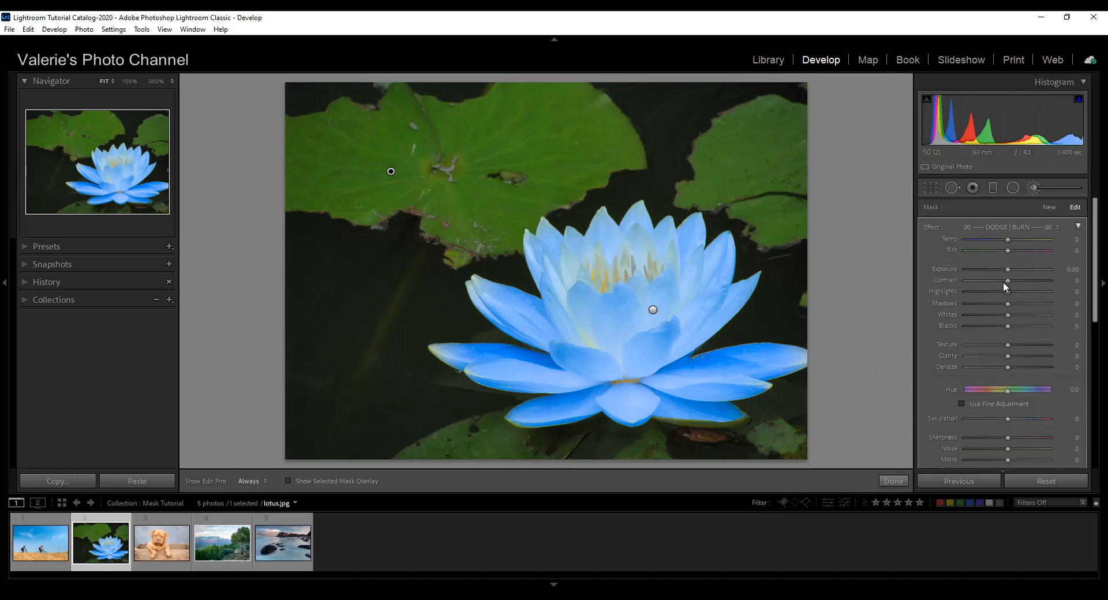
drag(1011, 270, 1013, 271)
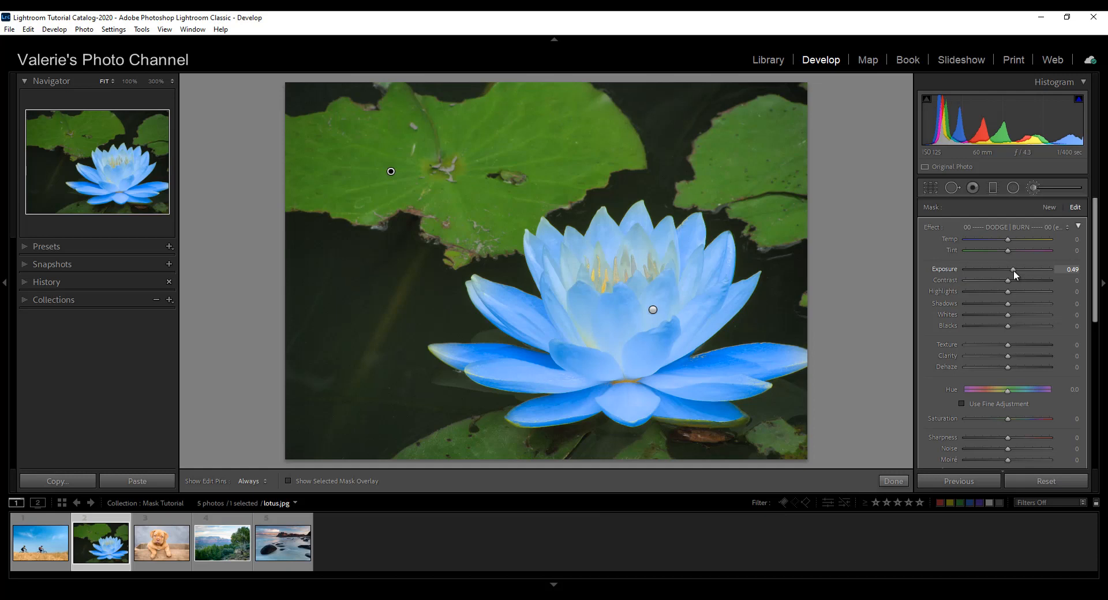
drag(1014, 271, 1016, 270)
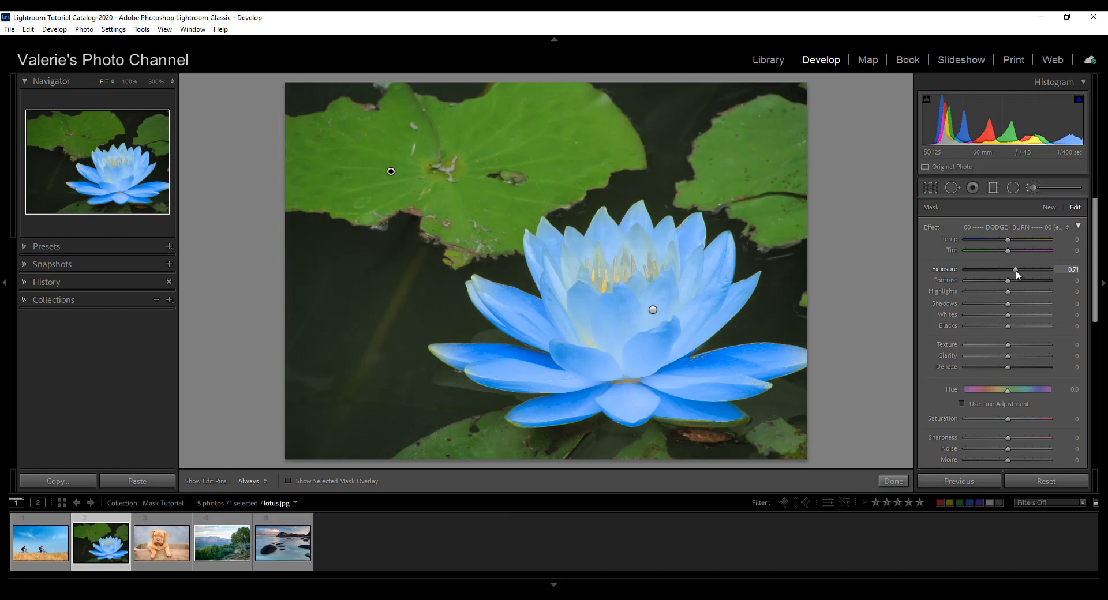
drag(1015, 270, 1014, 270)
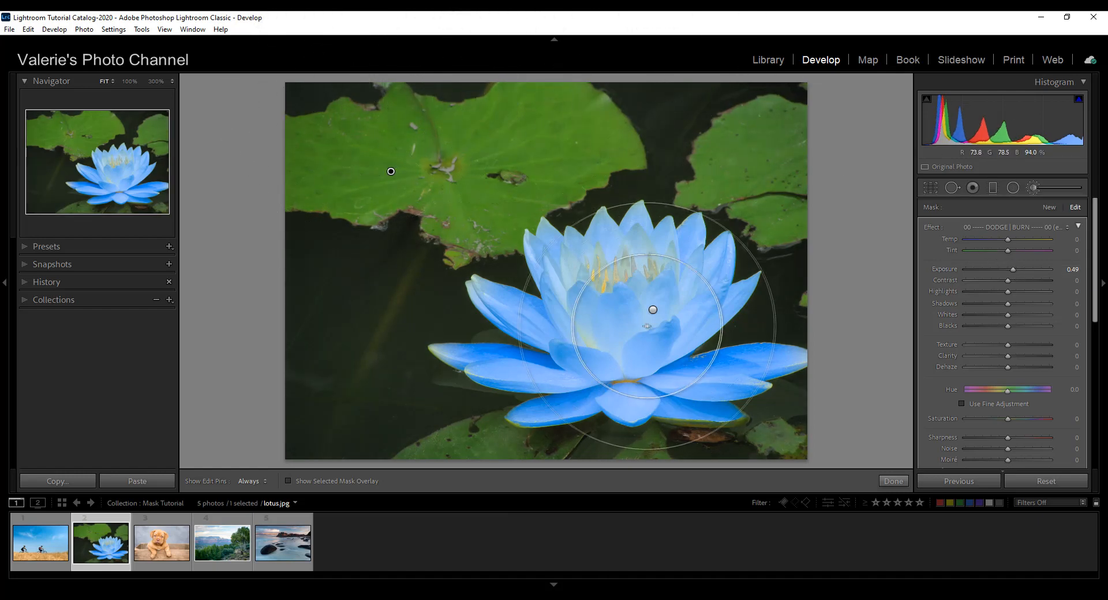
mouse_move(652, 311)
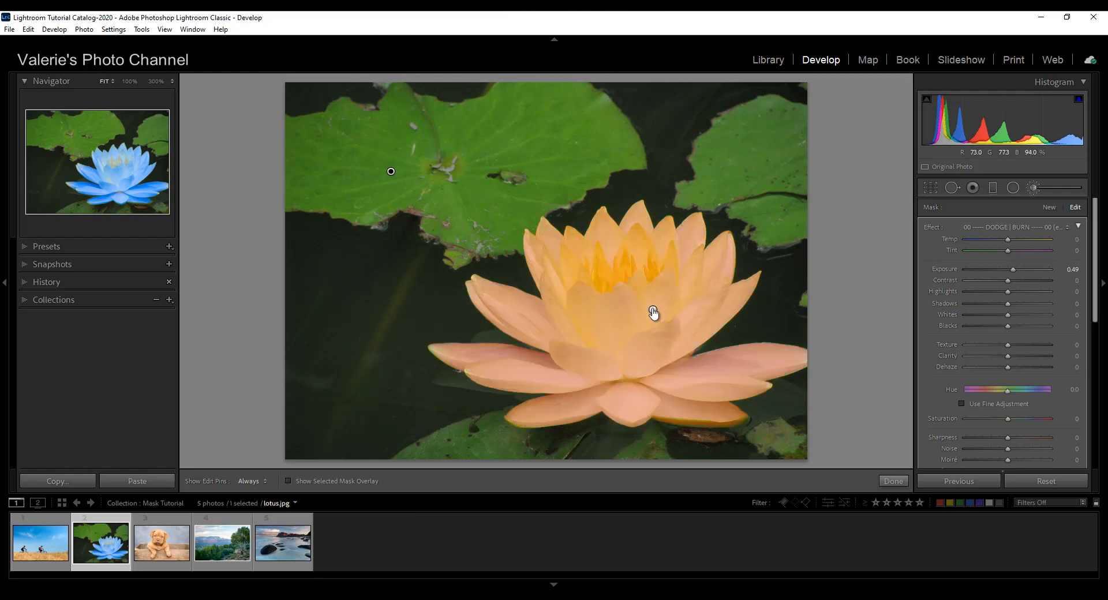
click(887, 476)
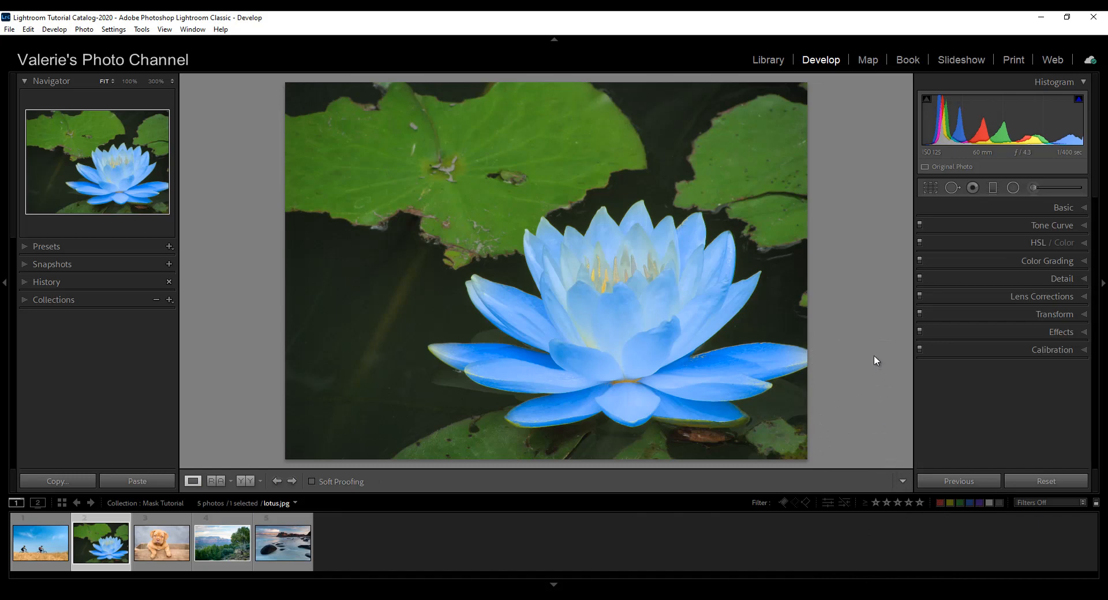
Open the puppy photo and draw a Radial Filter ellipse centred on the puppy, enlarged to surround its head and body.
click(162, 548)
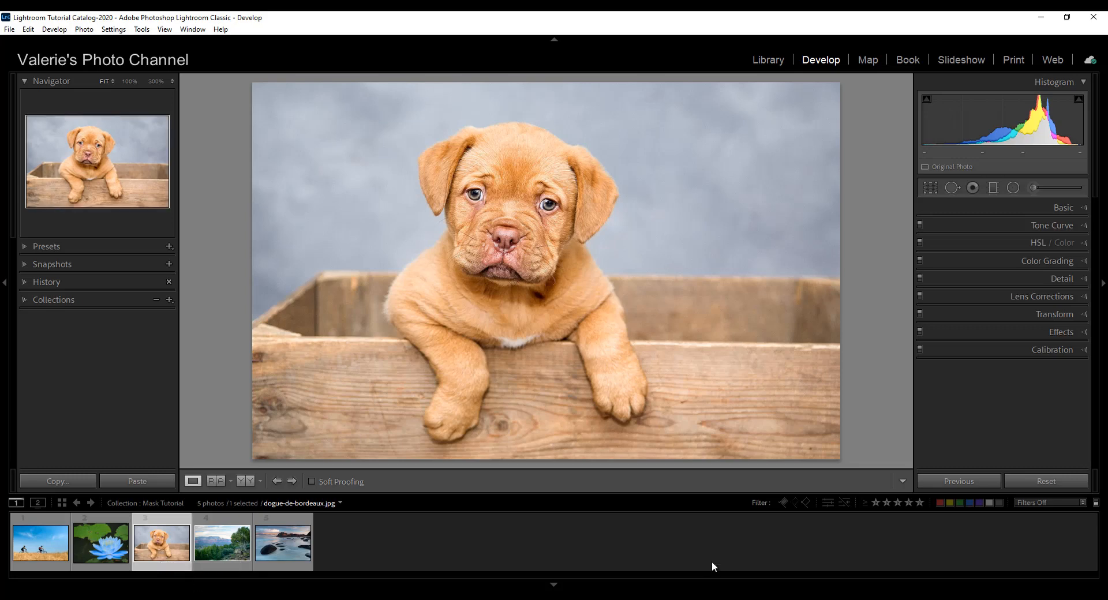
click(1013, 187)
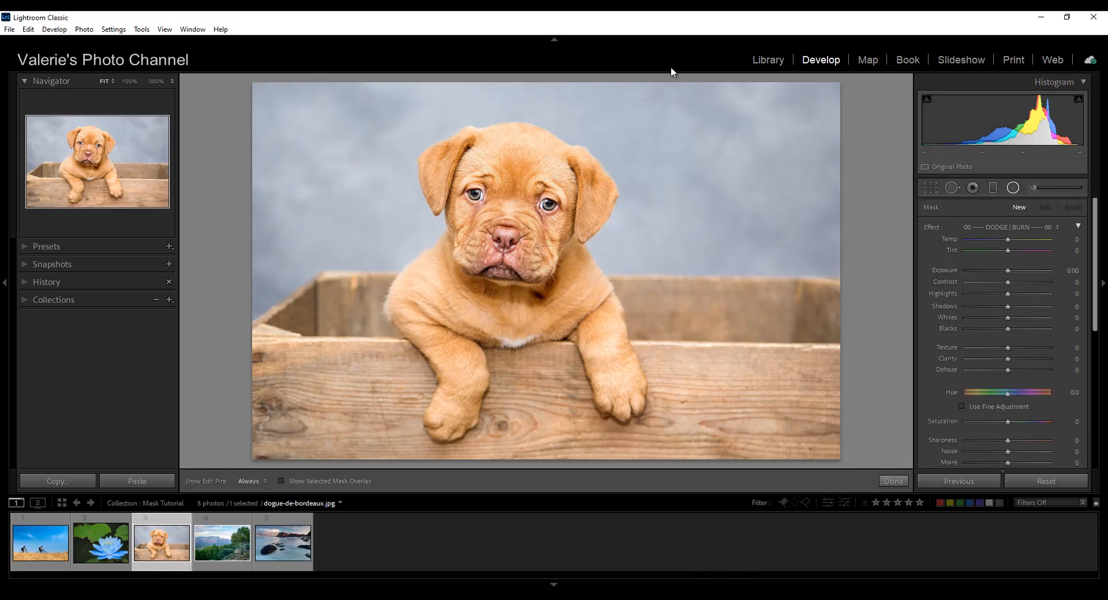
drag(430, 121, 562, 275)
drag(427, 118, 503, 267)
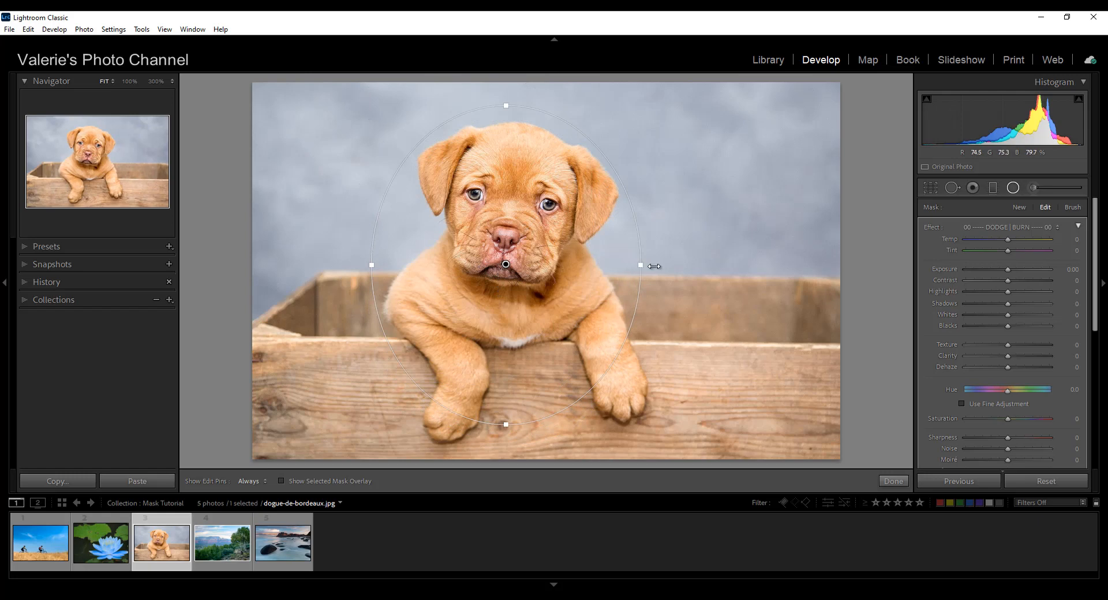
drag(654, 266, 654, 265)
drag(507, 431, 507, 470)
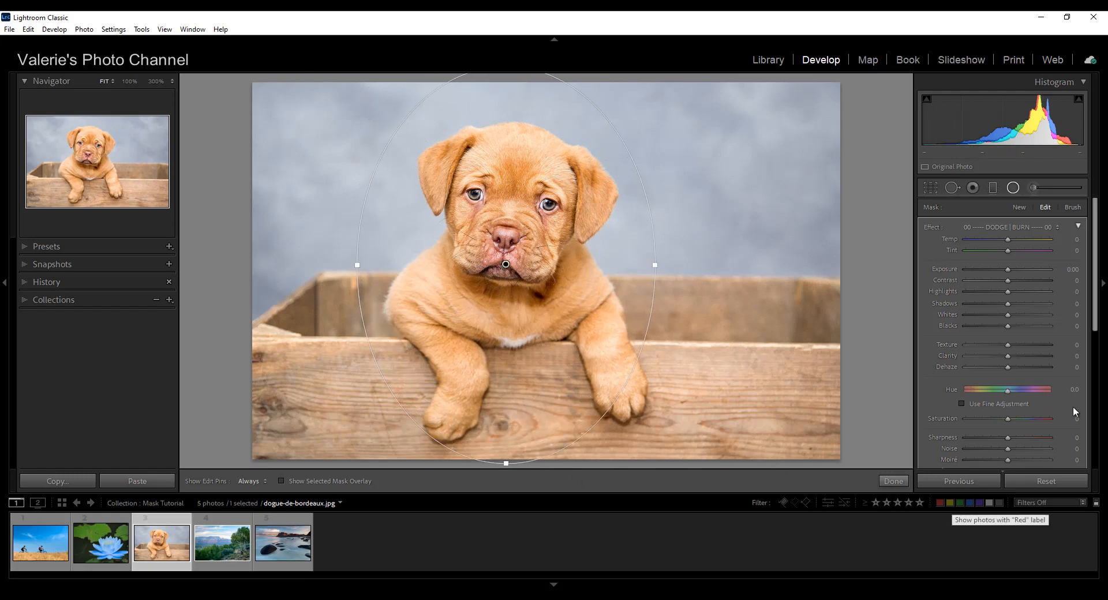
Darken the surroundings of the puppy with the radial filter's Exposure at -1.59 and its Feather at 50.
drag(1095, 301, 1103, 372)
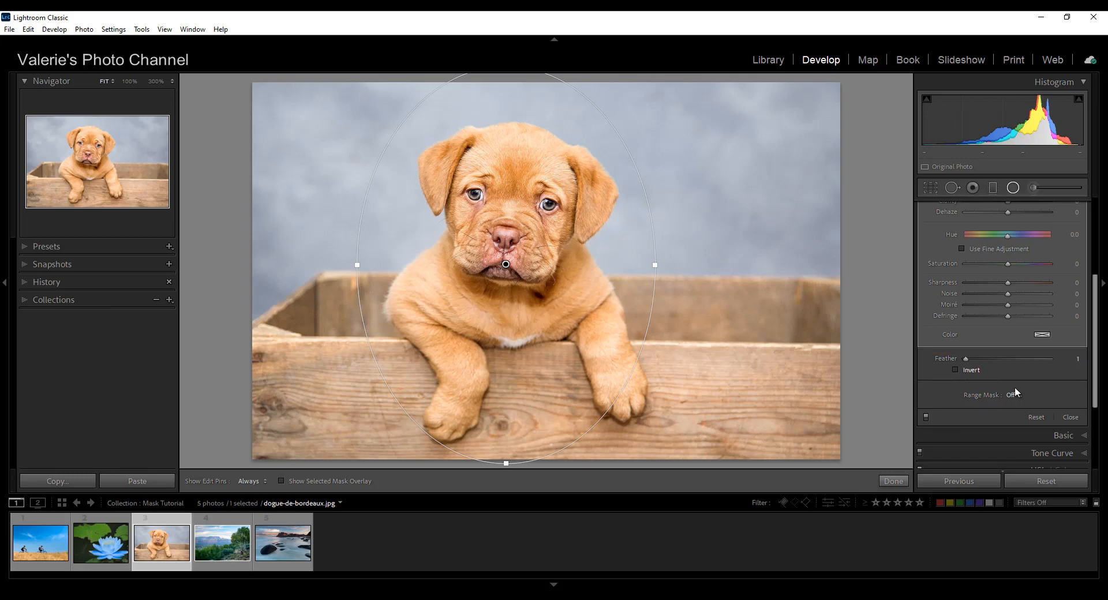
drag(1095, 374, 1094, 296)
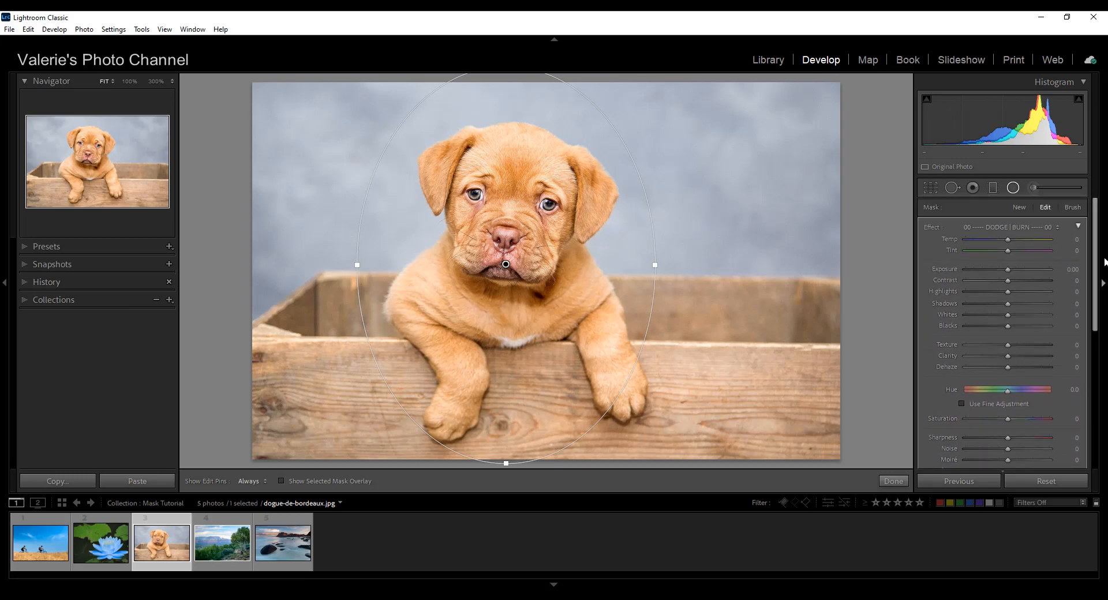
drag(1007, 270, 992, 271)
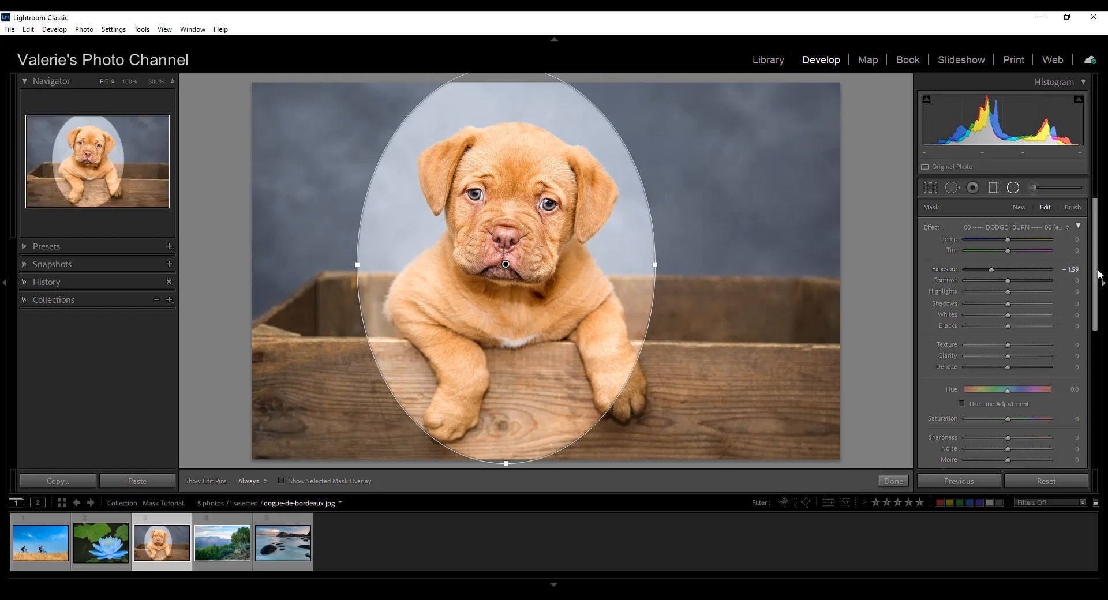
scroll(1101, 289, down, 1)
scroll(993, 379, down, 5)
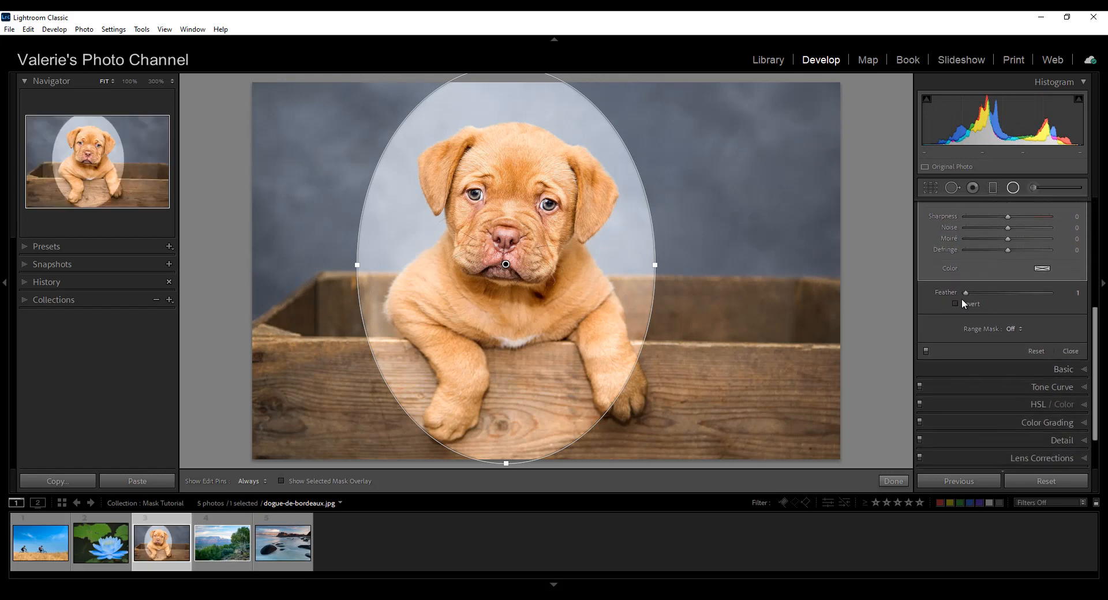
double_click(948, 293)
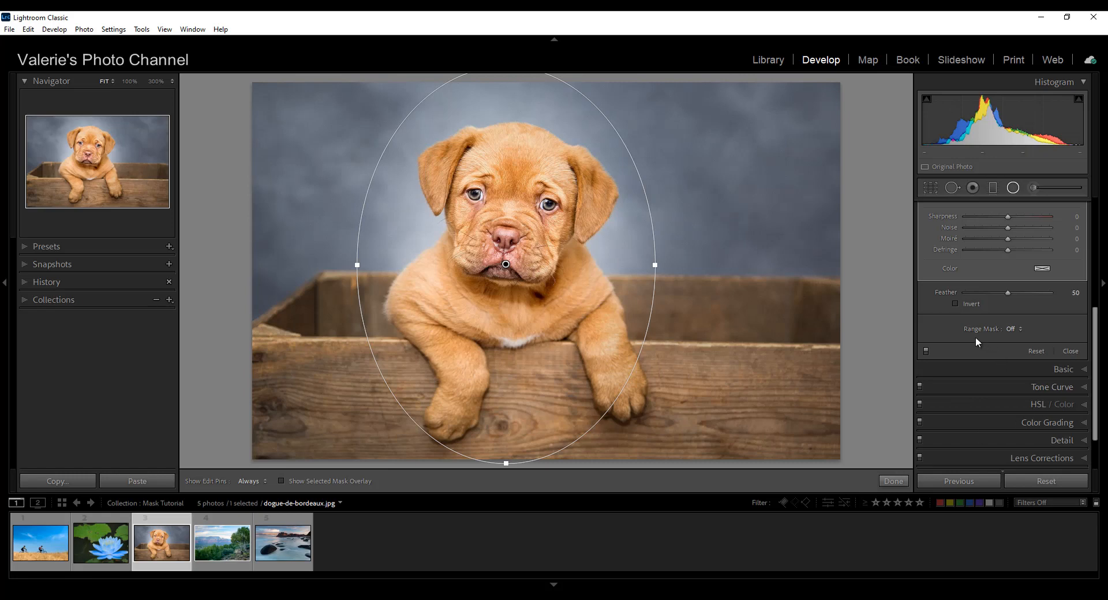
Preview the radial mask inverted onto the puppy, then restore its original direction and finish the filter edit.
click(954, 303)
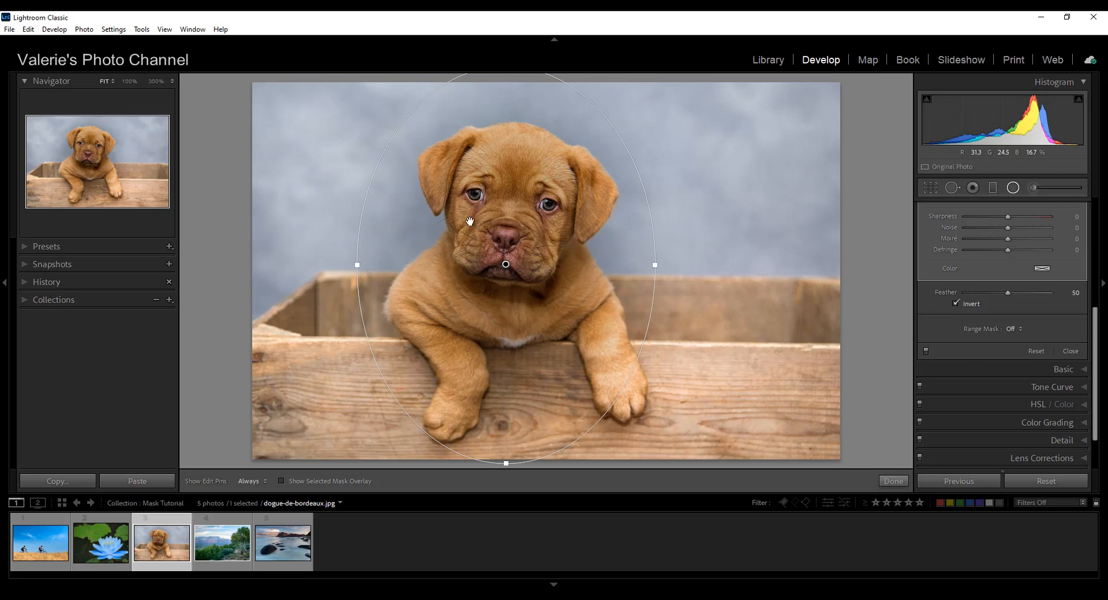
click(955, 303)
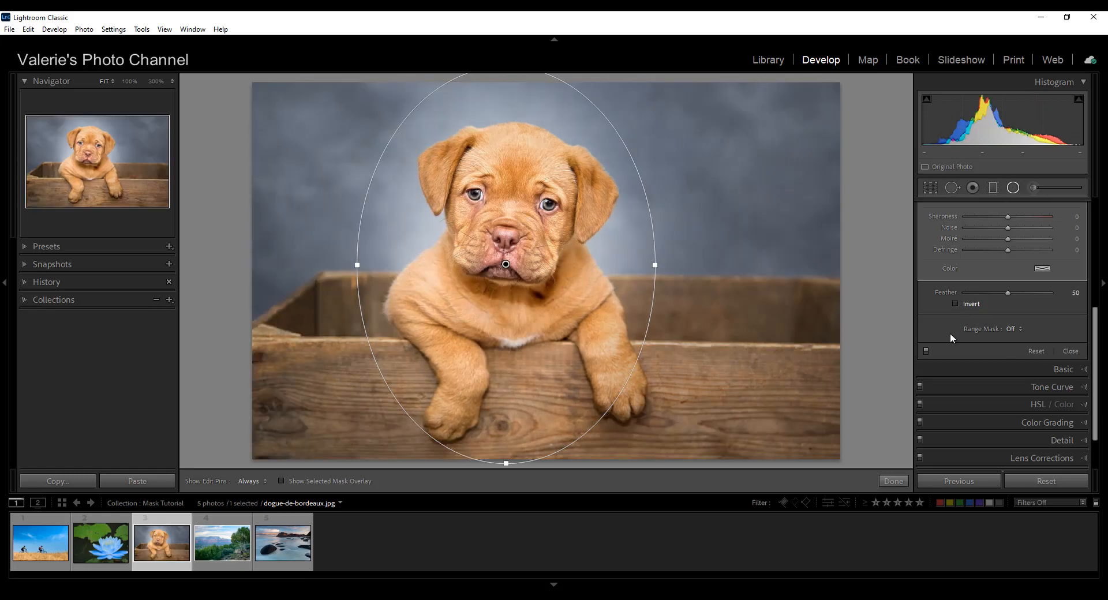
click(906, 480)
Open the cyclists photo and paint an Adjustment Brush mask of size 43 over the whole image with the overlay shown.
click(40, 543)
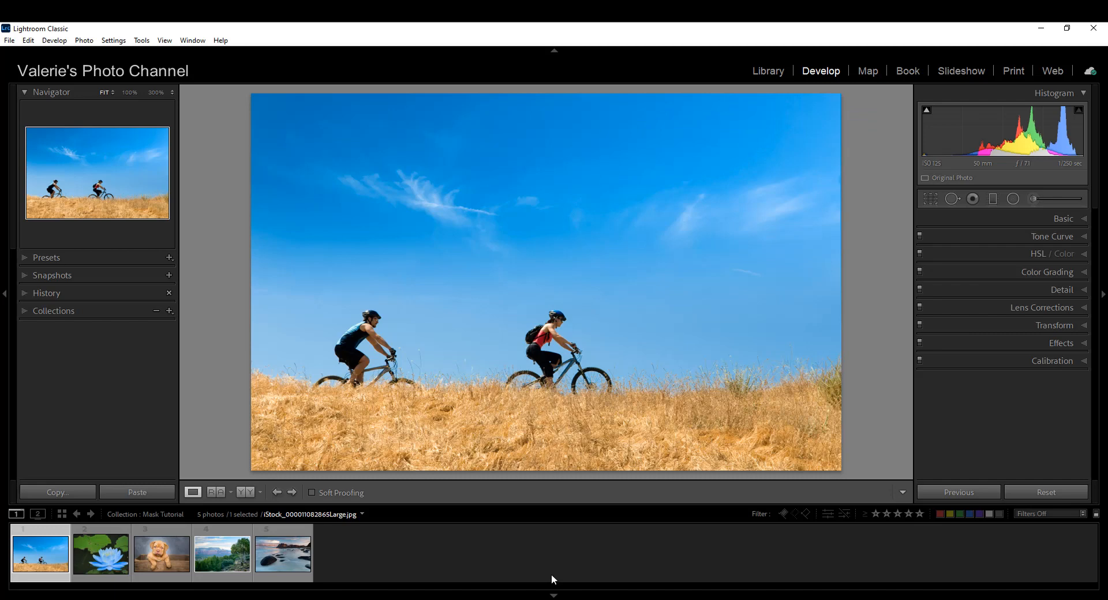
click(1036, 197)
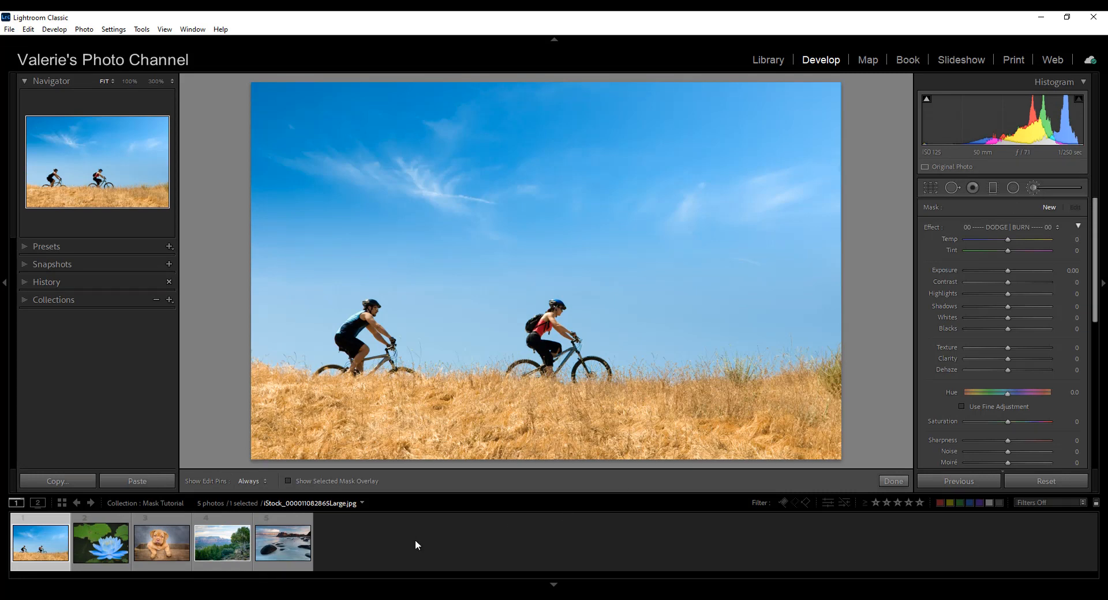
click(288, 481)
mouse_move(349, 152)
mouse_down()
mouse_move(545, 111)
mouse_move(346, 128)
mouse_move(728, 106)
mouse_move(659, 116)
mouse_move(767, 140)
mouse_move(797, 114)
mouse_move(810, 184)
mouse_move(620, 270)
mouse_move(610, 311)
mouse_move(517, 329)
mouse_move(442, 241)
mouse_move(360, 367)
mouse_move(319, 254)
mouse_move(283, 399)
mouse_move(463, 420)
mouse_move(656, 404)
mouse_move(797, 373)
mouse_move(846, 438)
mouse_move(795, 450)
mouse_move(1100, 272)
mouse_move(1104, 387)
mouse_up()
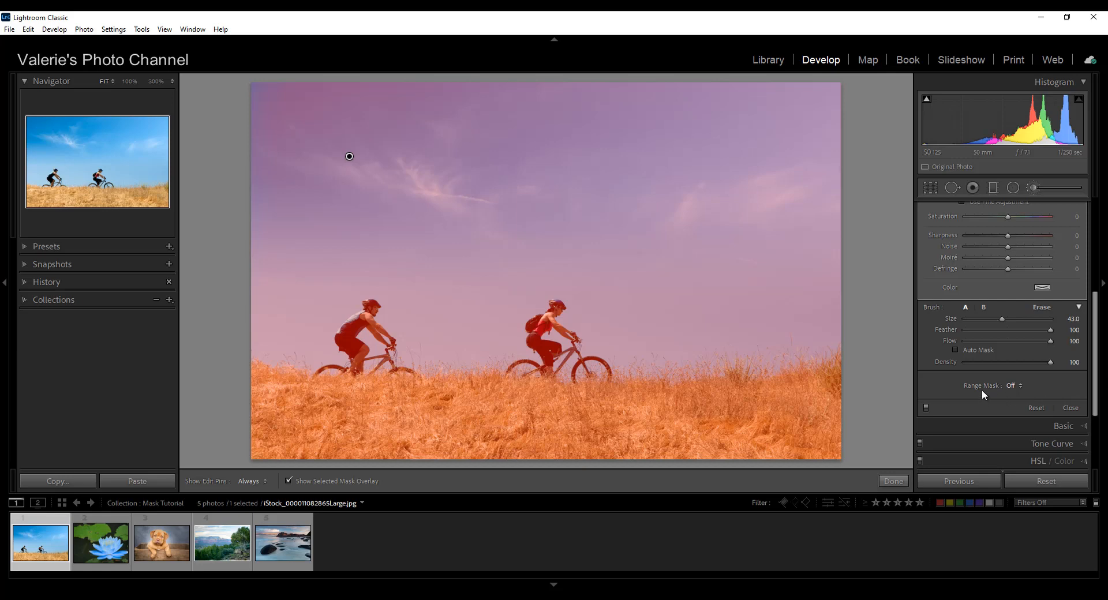
Apply a Color range mask to the brush mask, hide the overlay and sample an area of the blue sky.
click(1020, 386)
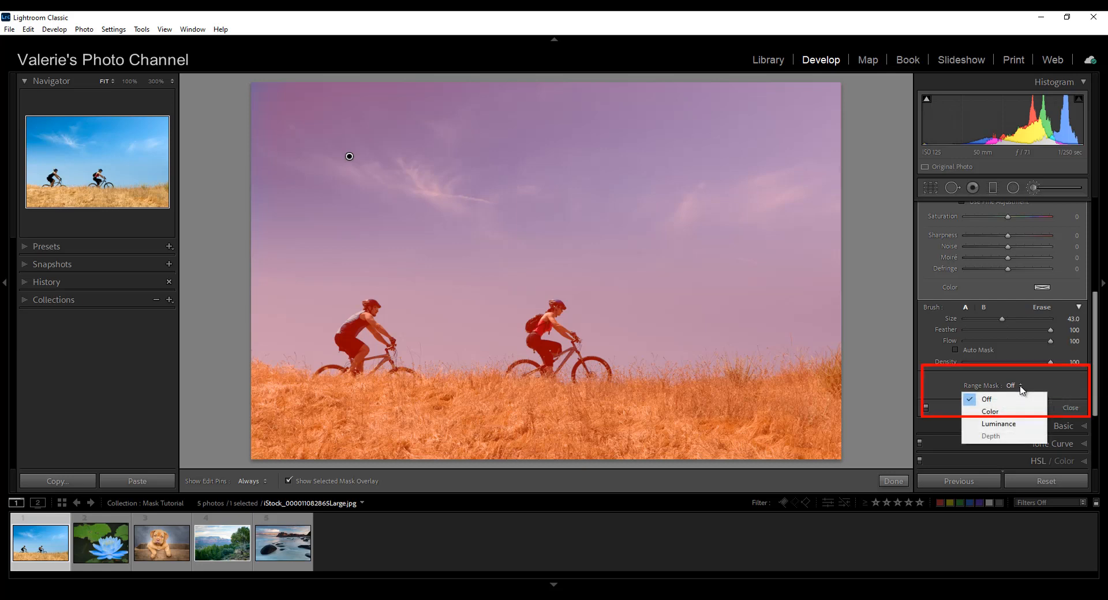
click(1000, 412)
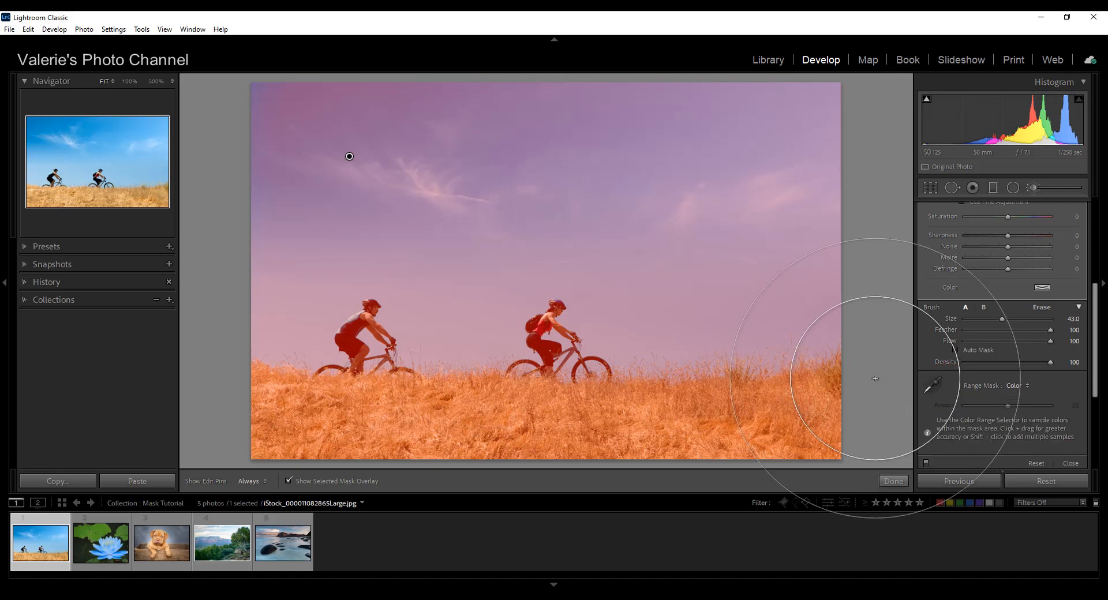
key(o)
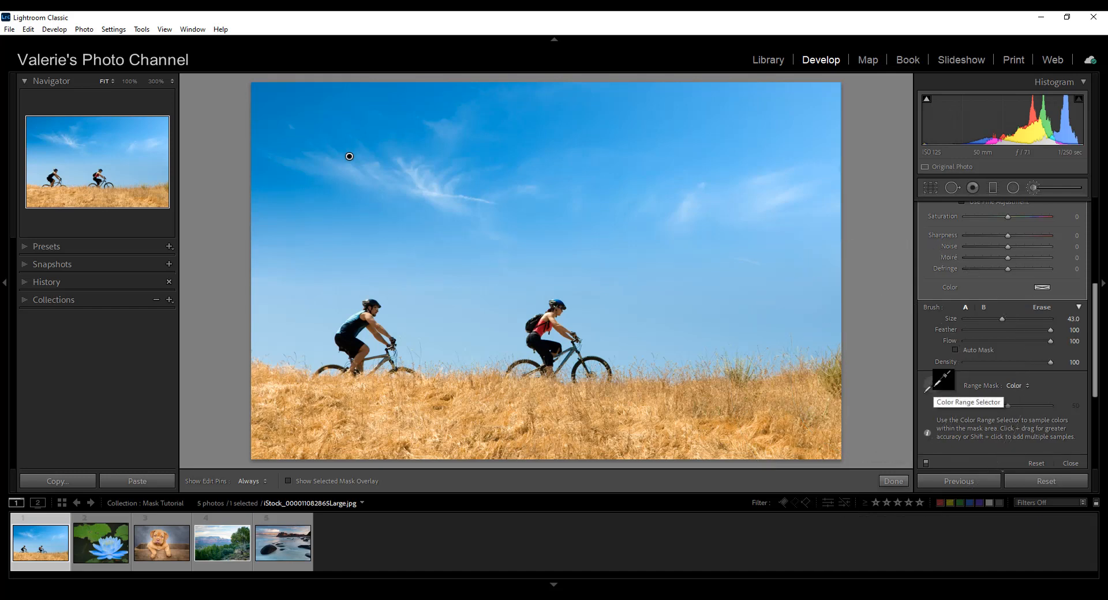
click(934, 387)
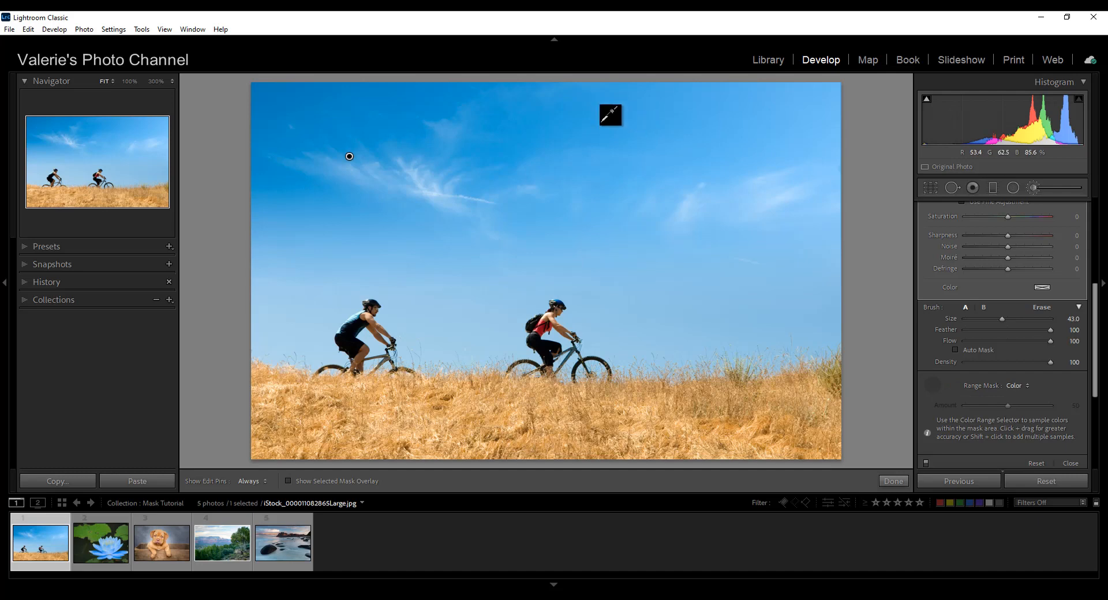
mouse_move(579, 111)
mouse_down()
mouse_move(585, 137)
mouse_move(686, 156)
mouse_move(785, 151)
mouse_move(801, 164)
mouse_up()
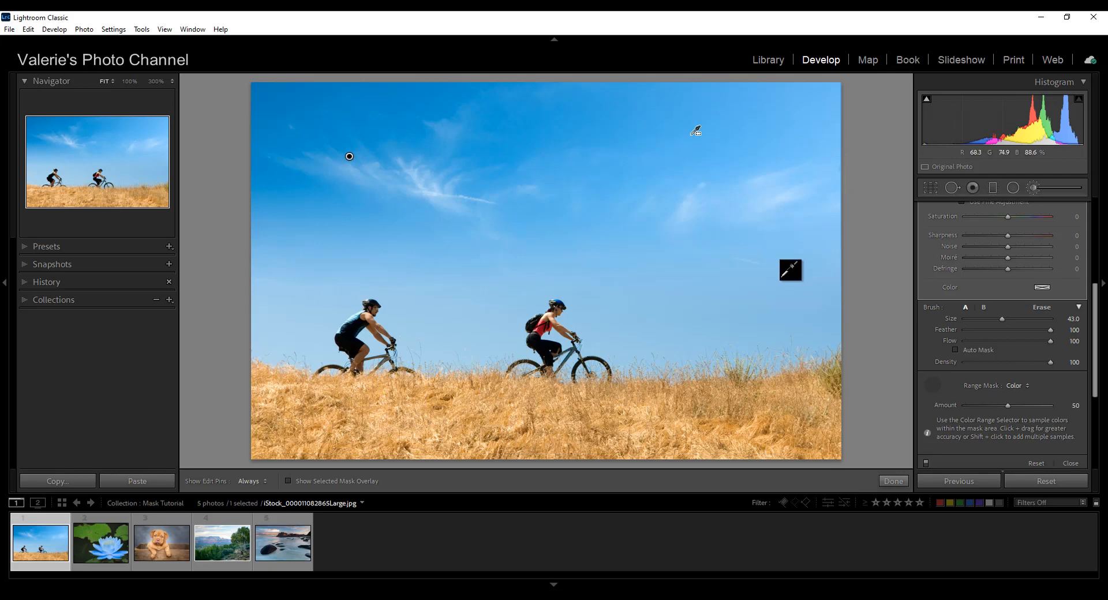
Set the color range Amount to 77 while checking the mask overlay, then hide the overlay.
key(o)
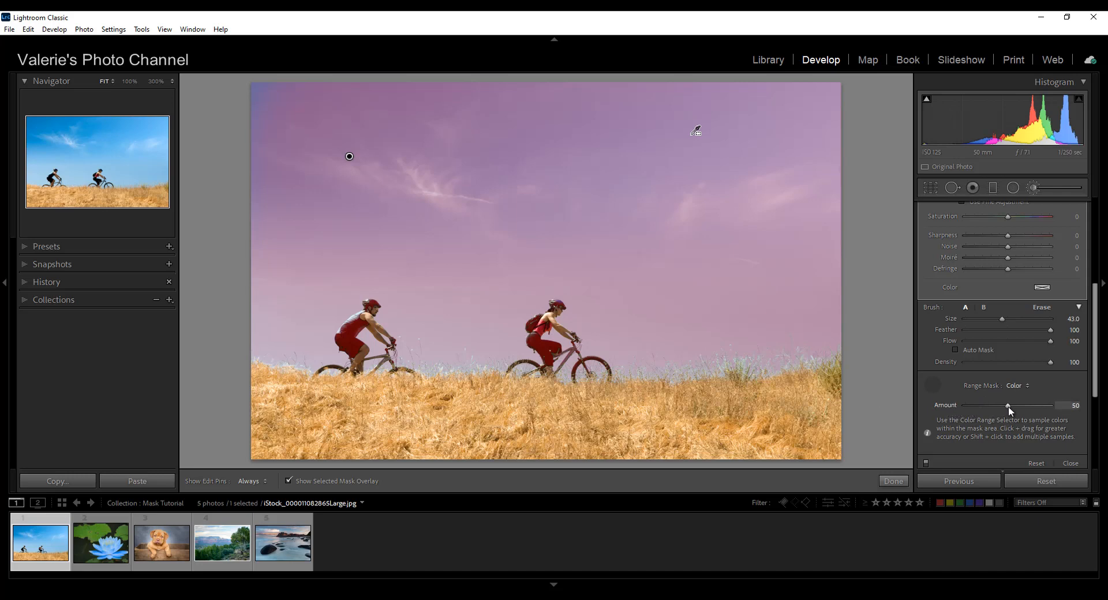
drag(1009, 410, 1026, 406)
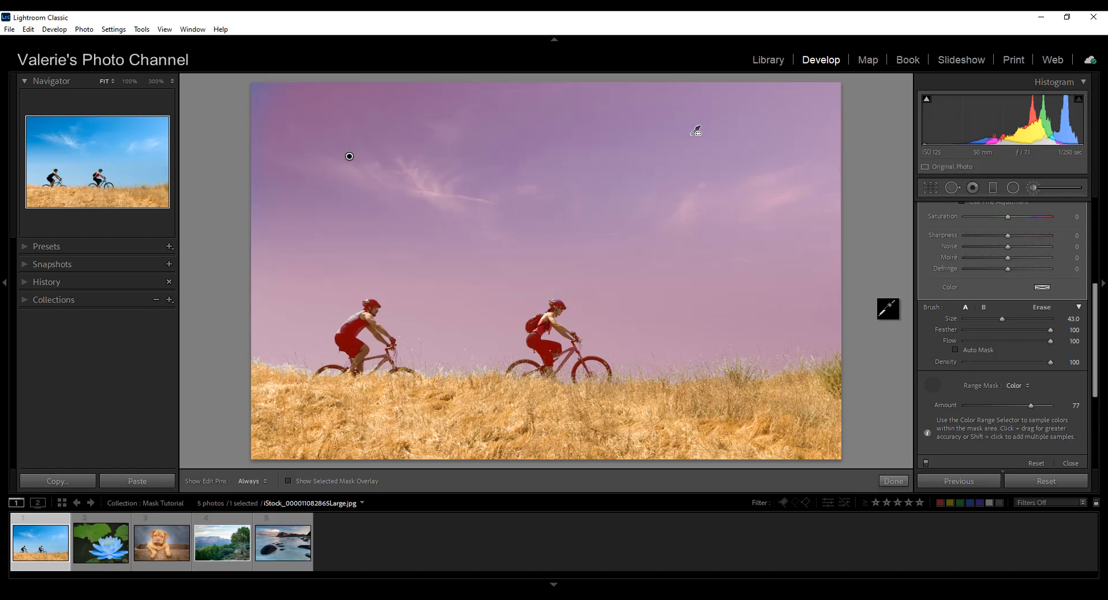
key(o)
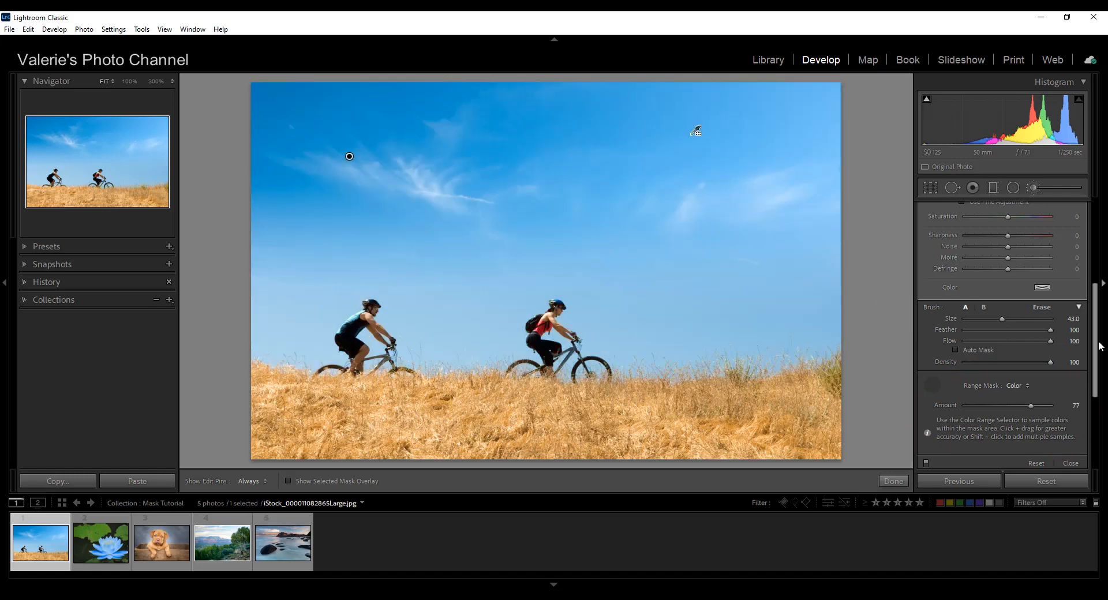
Cool and darken the masked sky with Temp at -19 and Exposure at -0.33.
drag(1096, 355, 1106, 270)
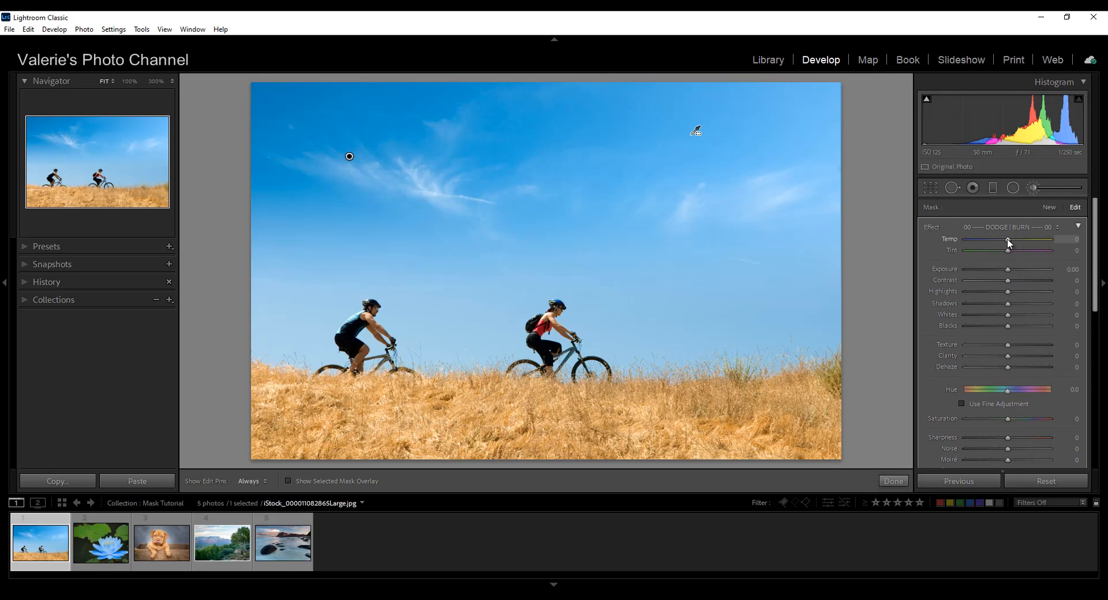
drag(1009, 239, 1000, 240)
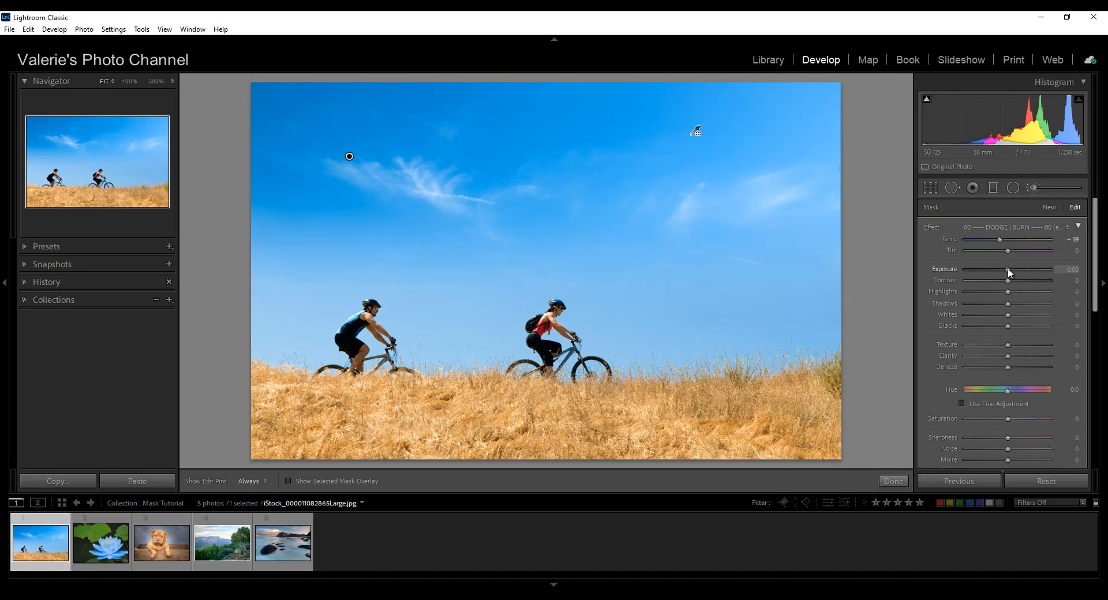
drag(1008, 268, 1006, 271)
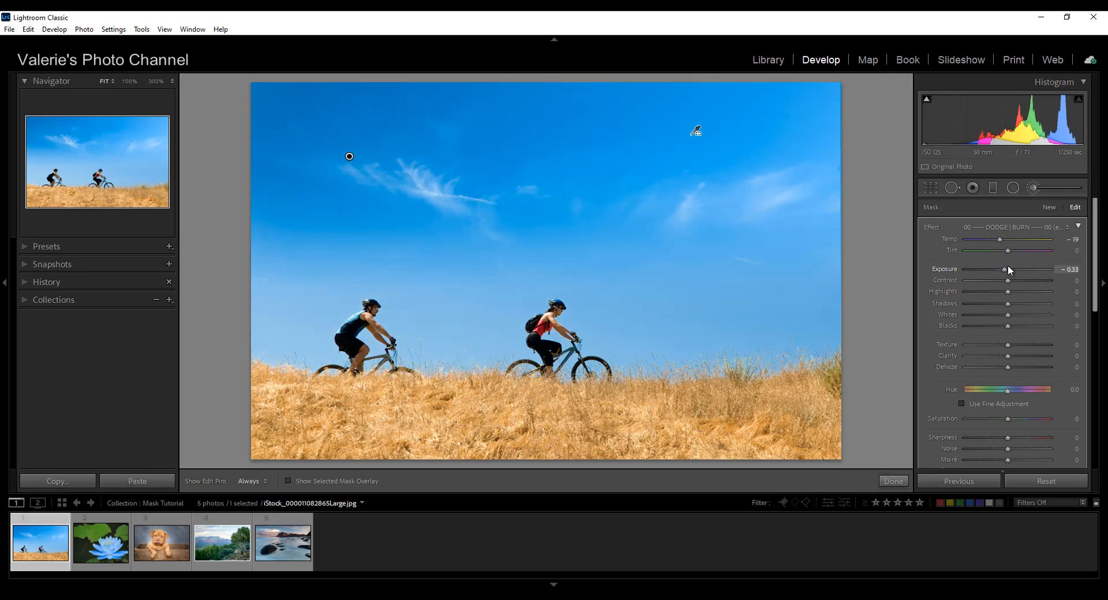
Compare the sky with the brush adjustments off and on, then finish the brush edit.
drag(1097, 300, 1097, 406)
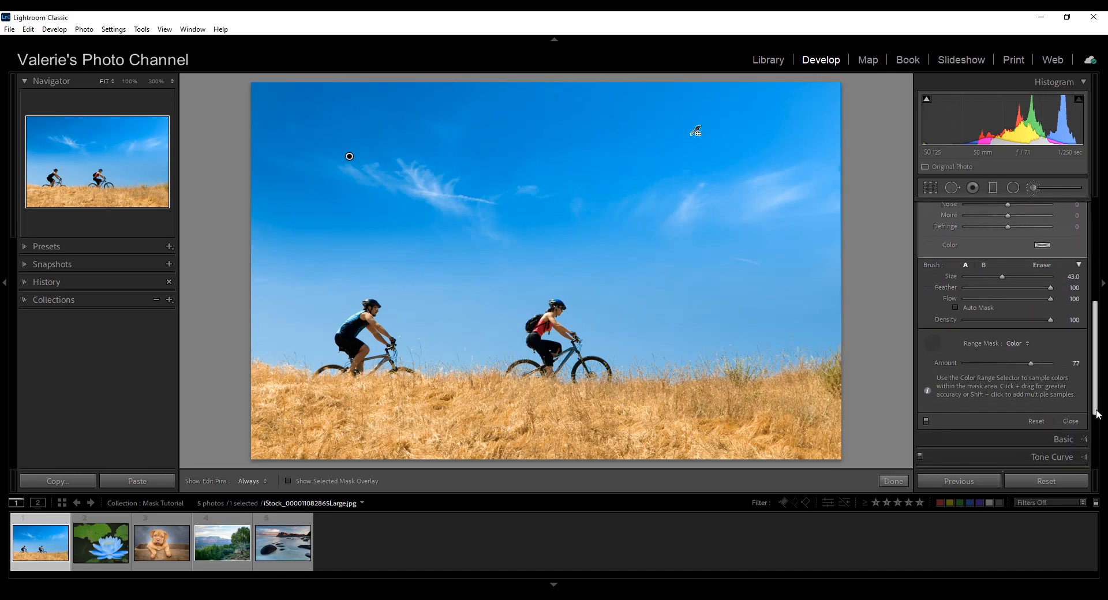
click(926, 422)
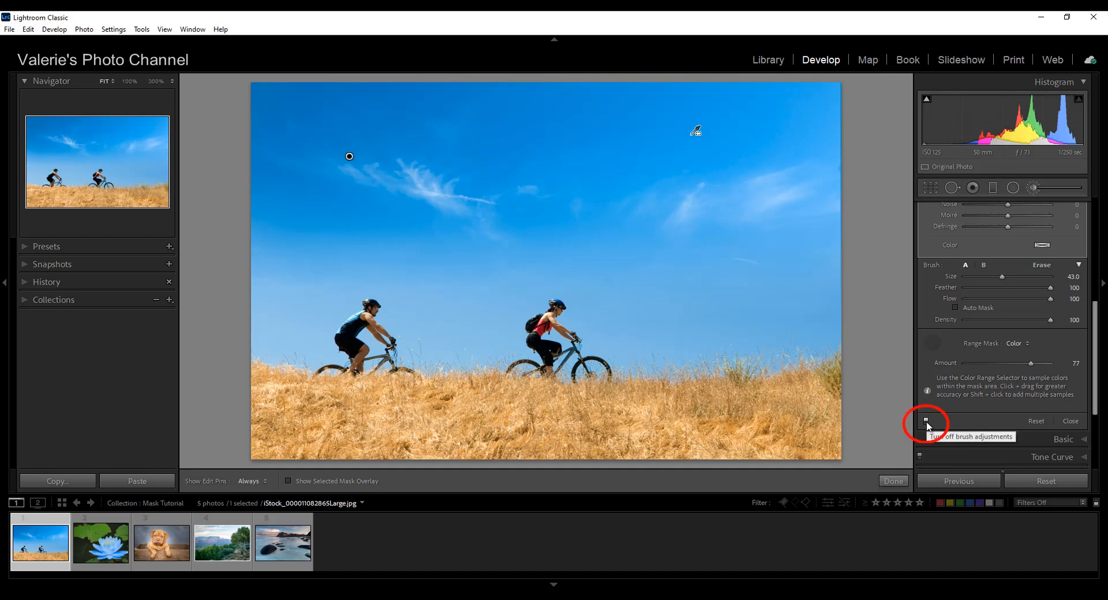
click(927, 422)
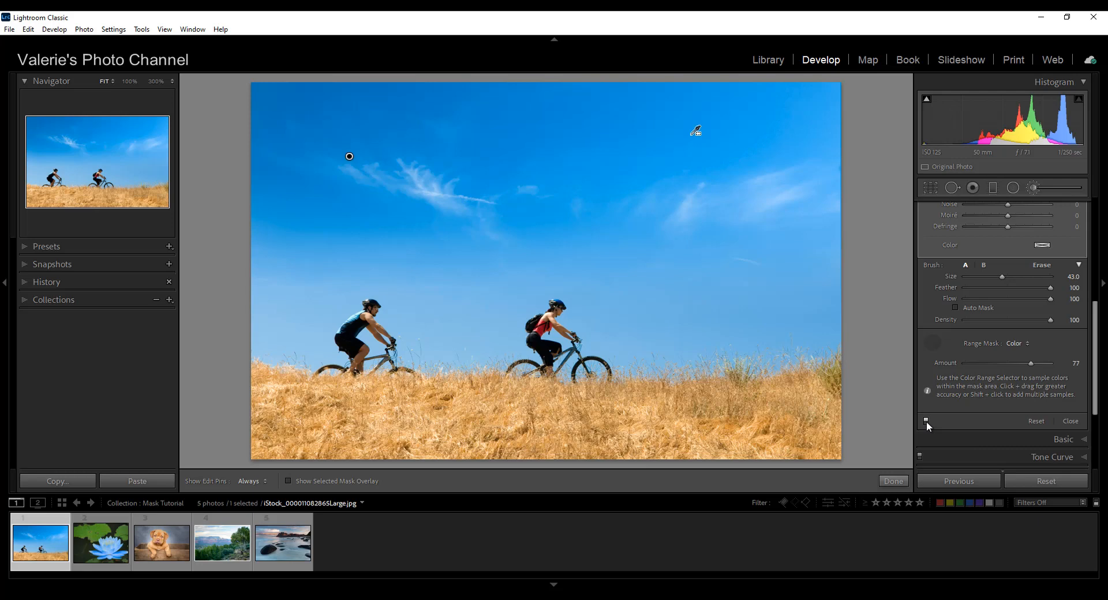
click(894, 480)
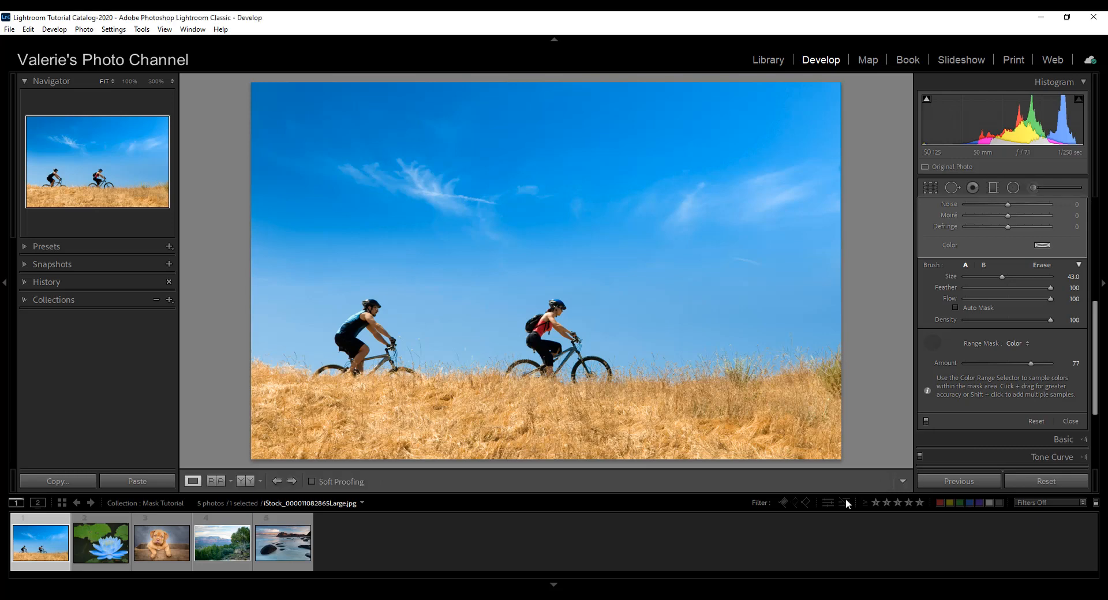
Open the landscape photo DSC_3130.dng and draw a Graduated Filter from the image's upper edge down past the mountains to the treetops.
click(223, 556)
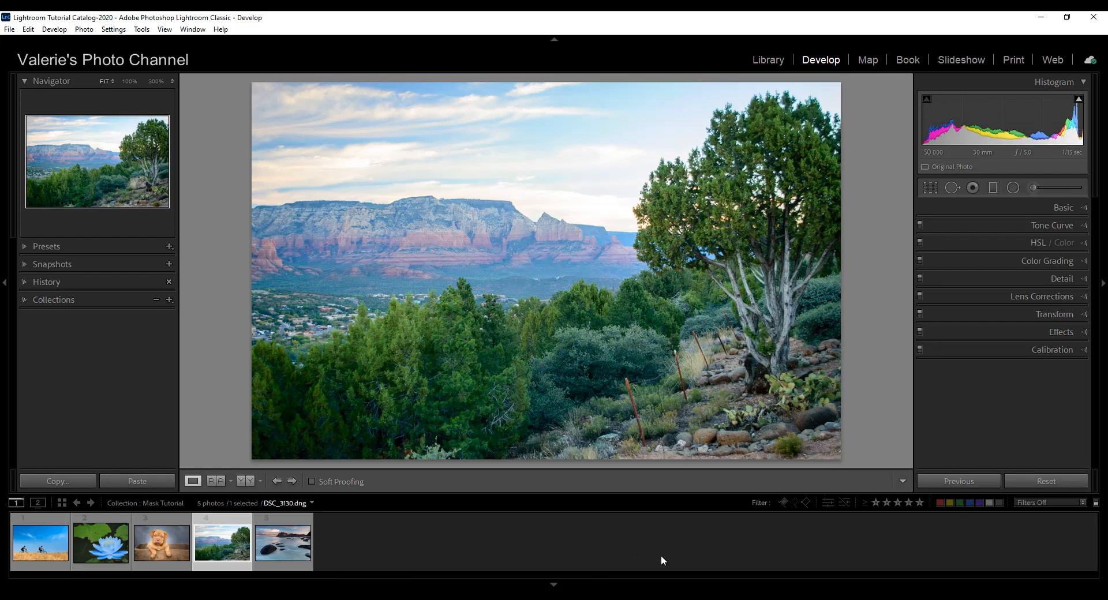
click(993, 188)
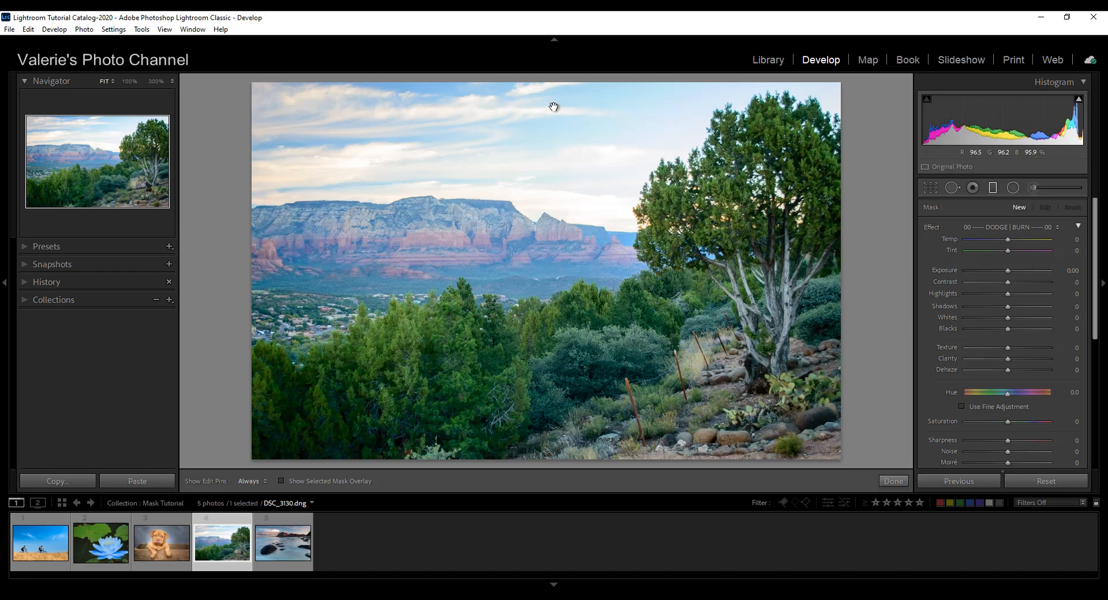
drag(549, 79, 549, 309)
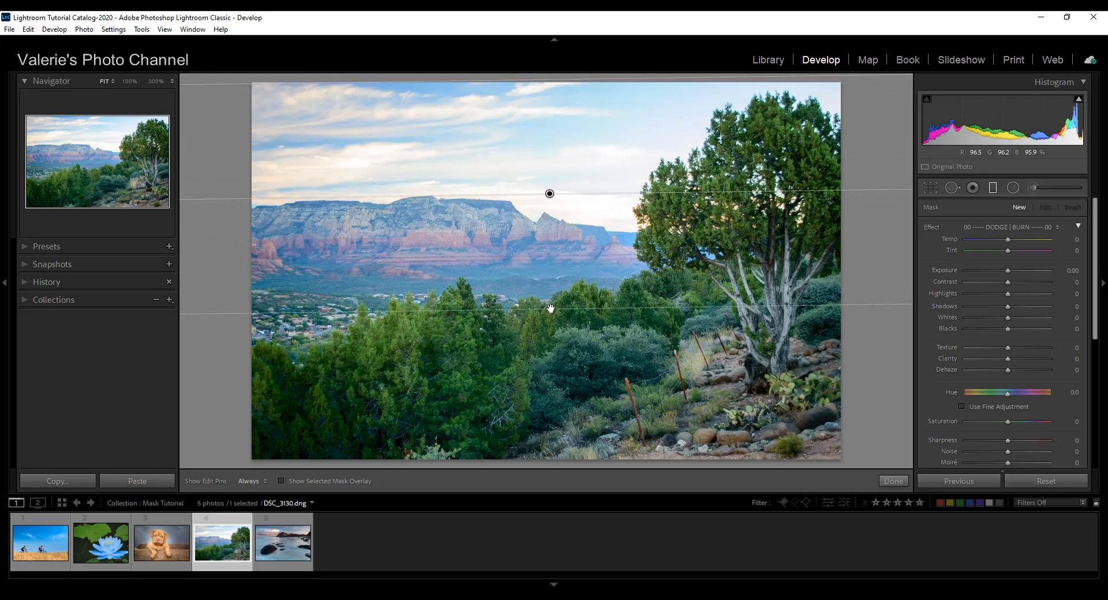
Set the graduated filter's range mask type to Luminance.
drag(1095, 322, 1107, 411)
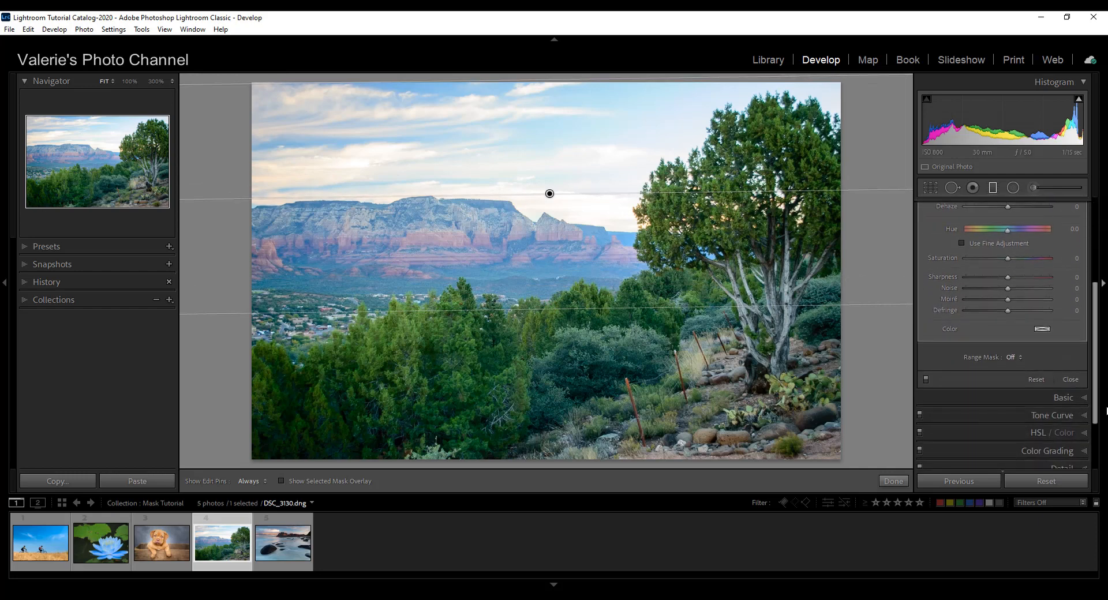
click(1014, 358)
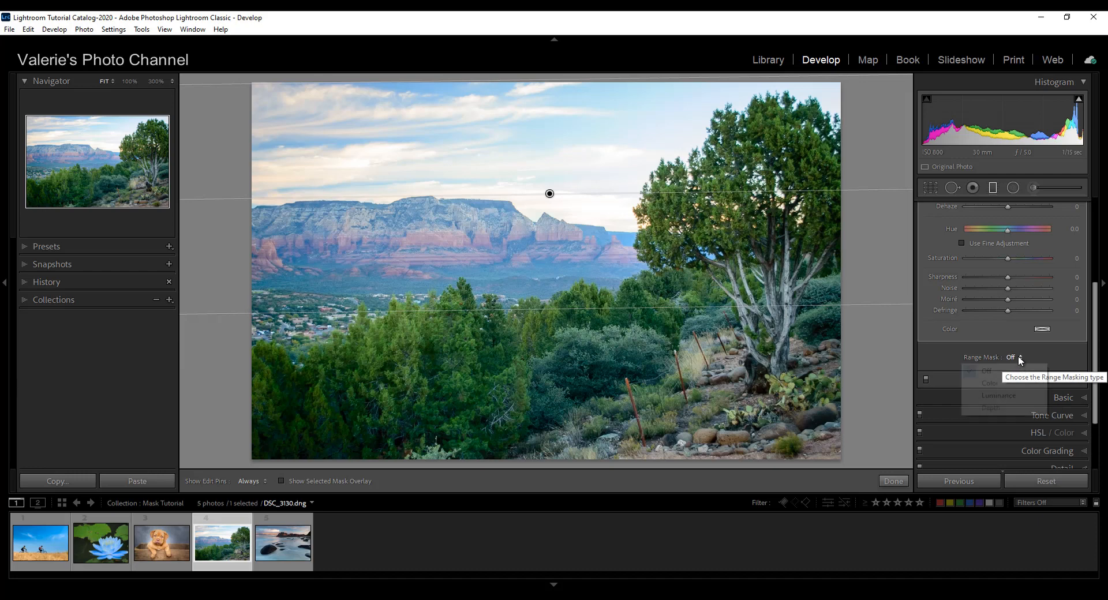
click(1009, 395)
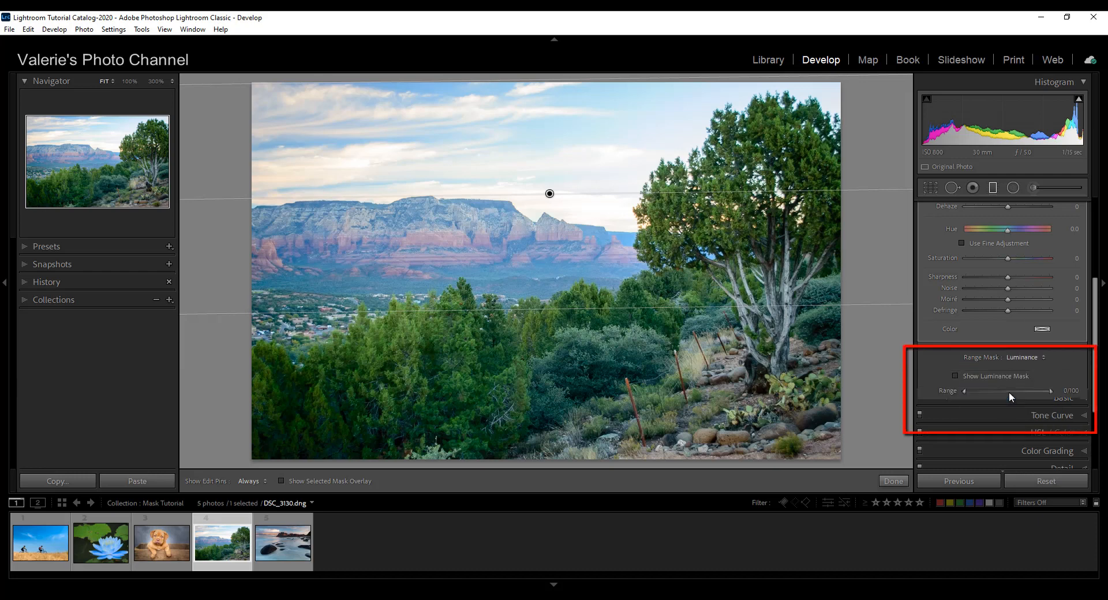
Show the luminance mask overlay and sample the upper sky with the Luminance Range Selector to restrict the graduated filter.
click(957, 375)
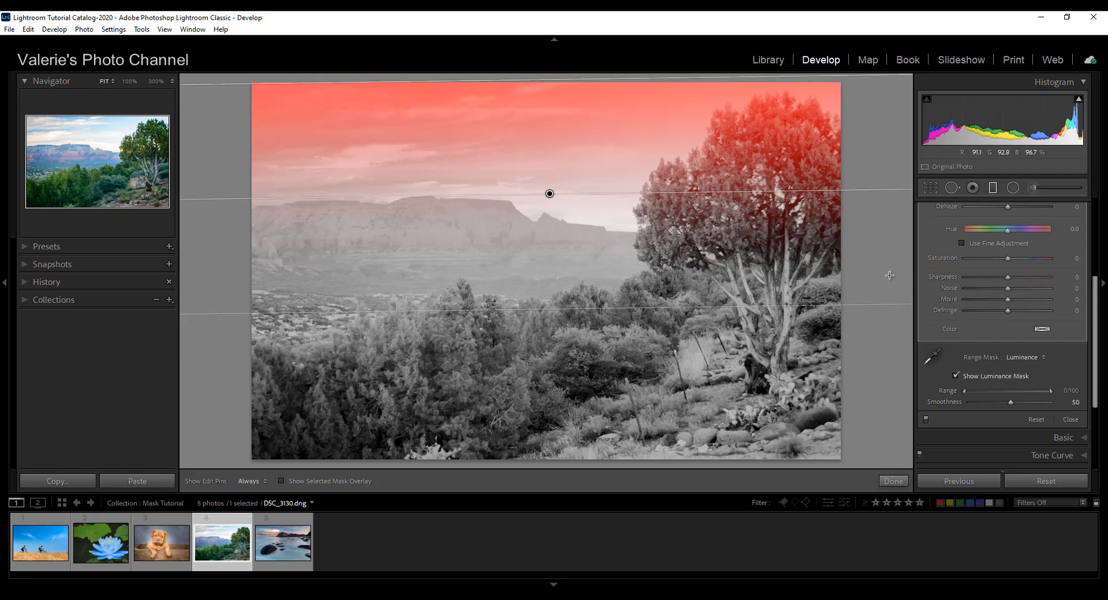
click(932, 357)
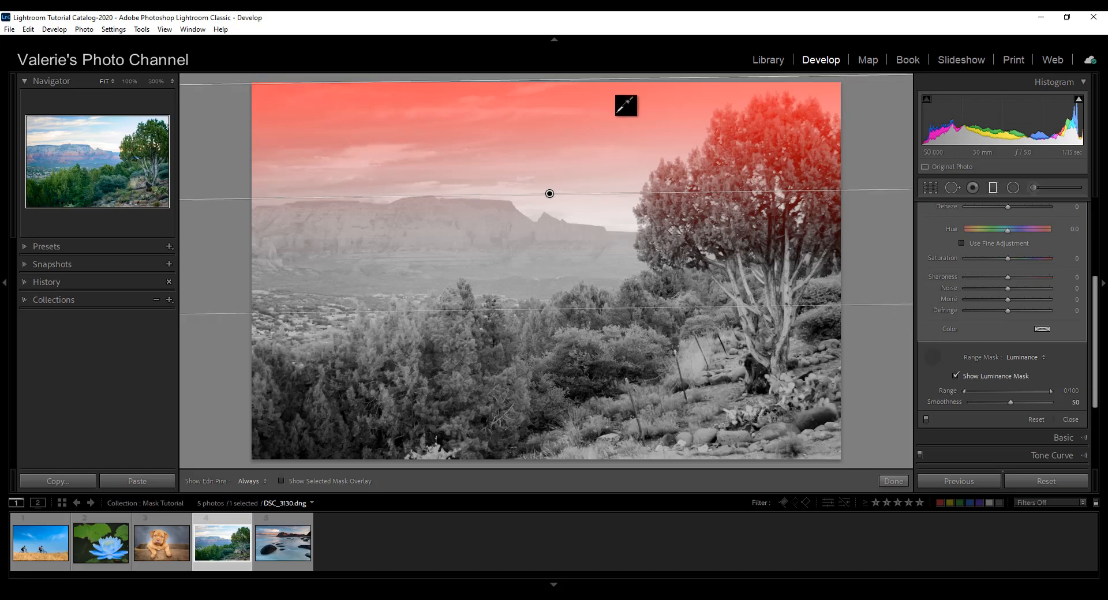
click(578, 136)
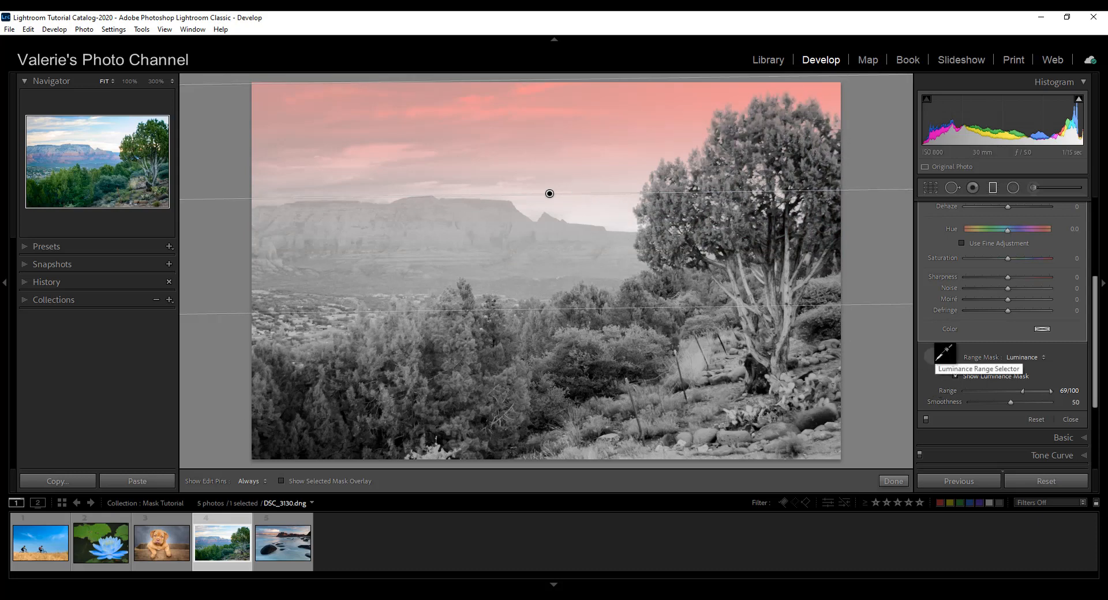
click(935, 359)
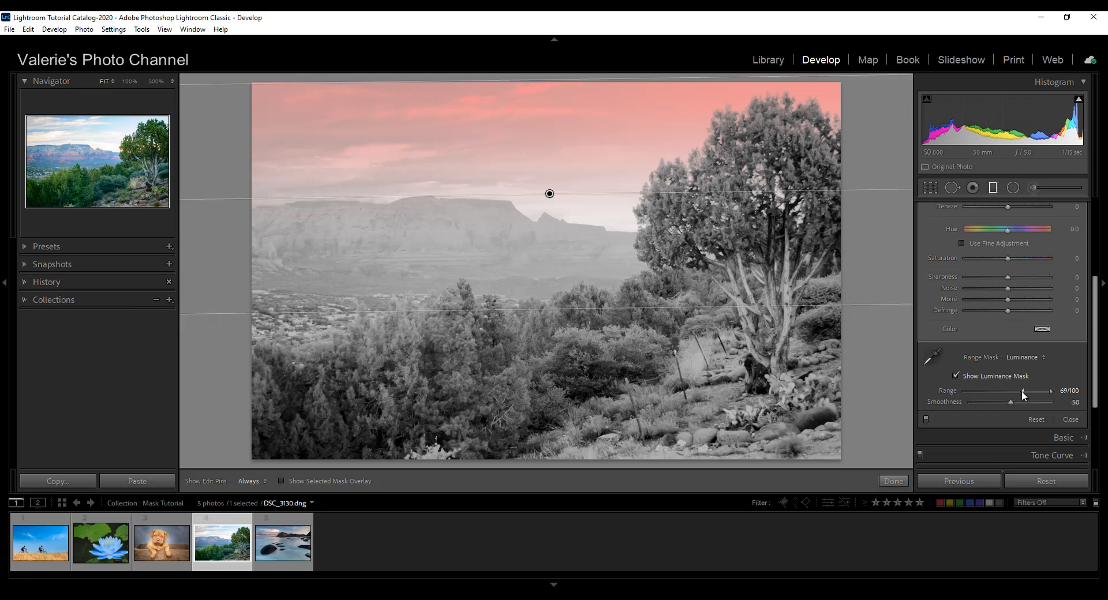
Set the luminance mask's Range to 70/100 and move the graduated filter down so its pin sits on the mountain ridge.
drag(1019, 395, 981, 395)
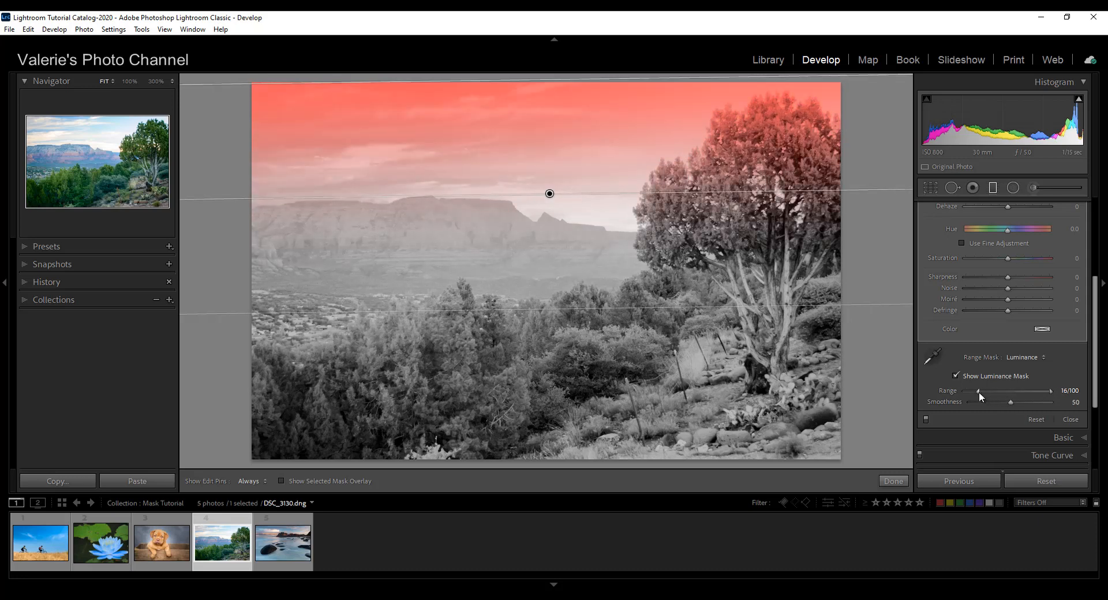
drag(979, 392, 1023, 389)
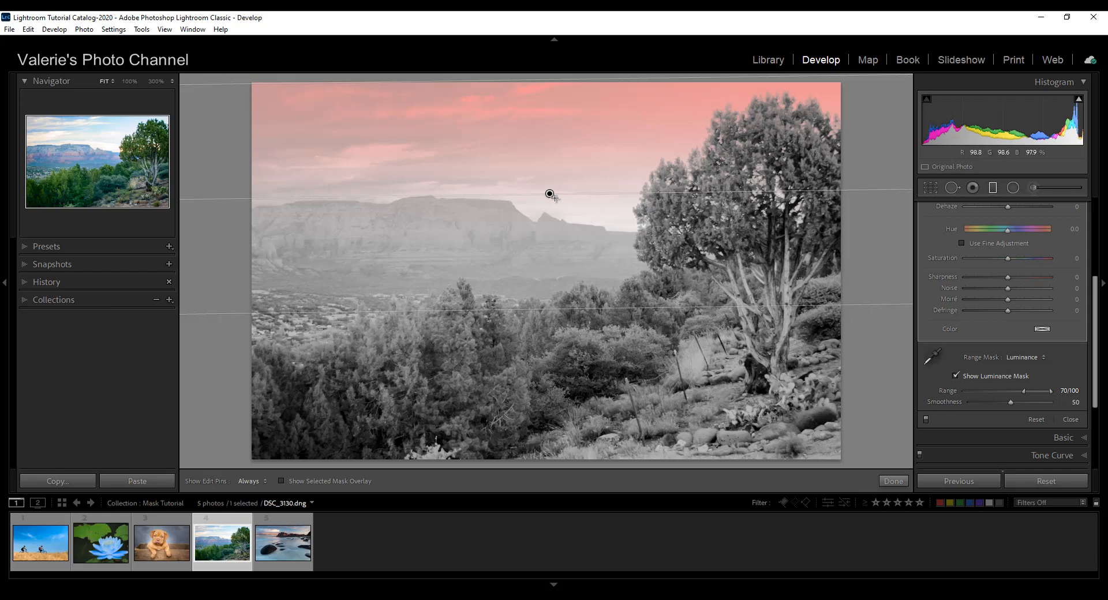
drag(550, 194, 545, 226)
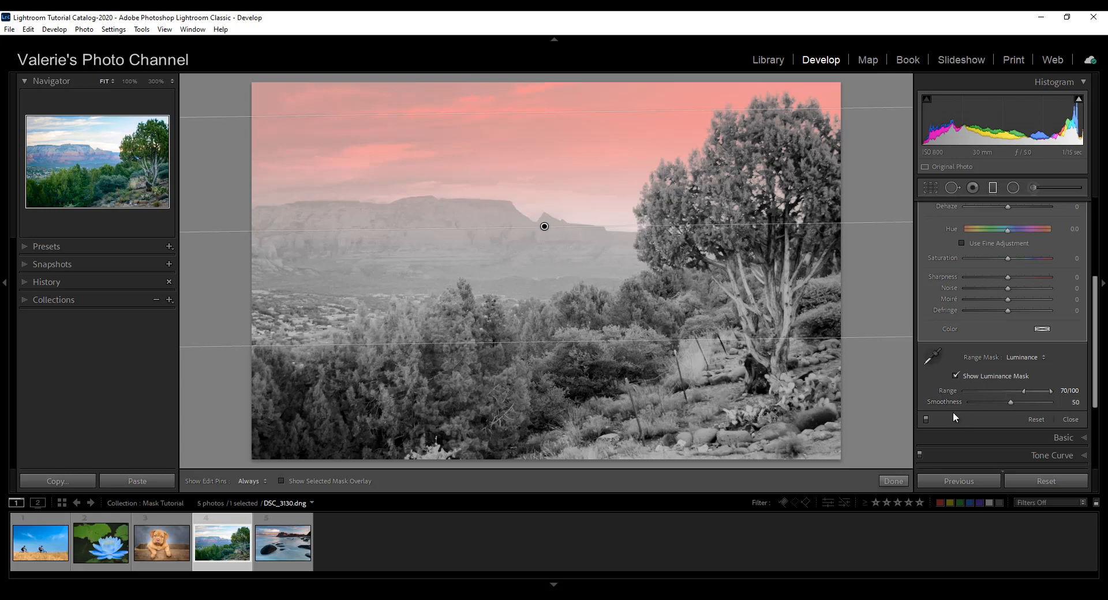
Hide the luminance mask overlay and adjust the filtered sky with Temp at -21 and Highlights at -29.
click(957, 376)
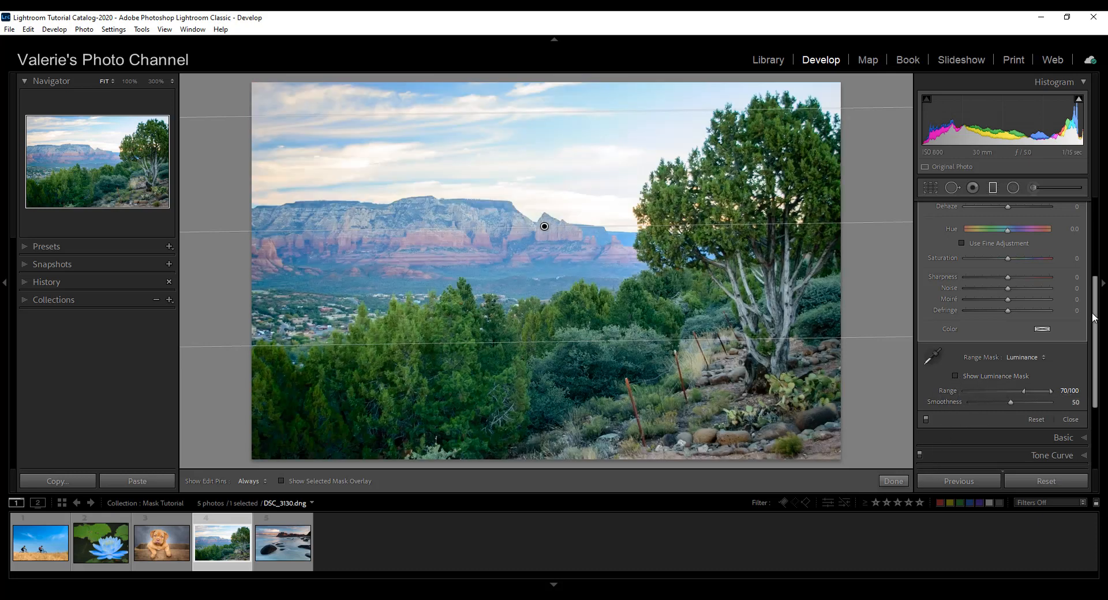
drag(1096, 312, 1103, 227)
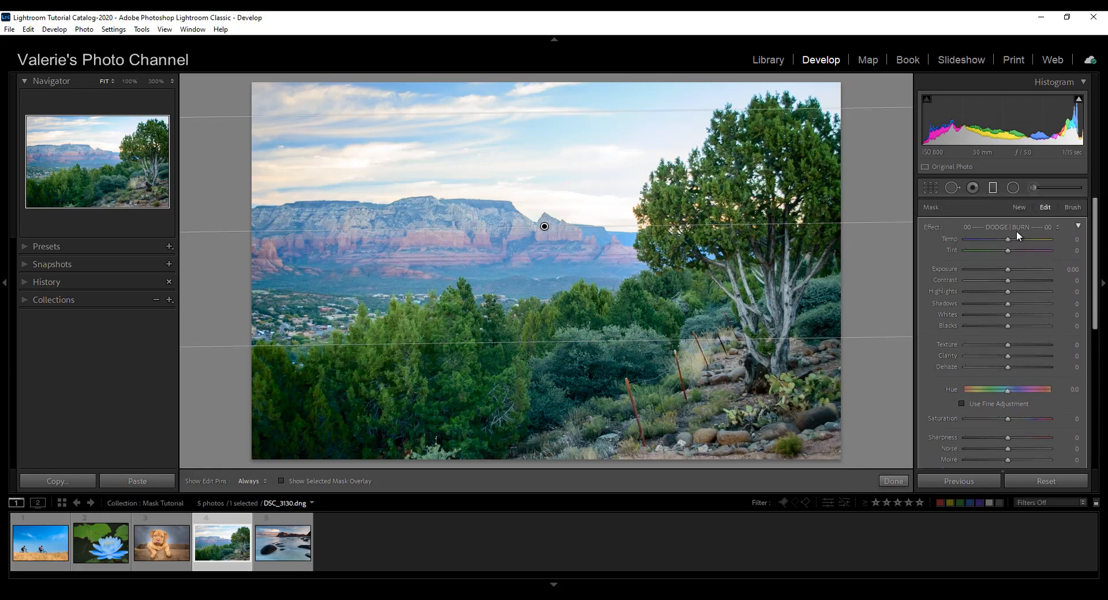
drag(1009, 239, 998, 238)
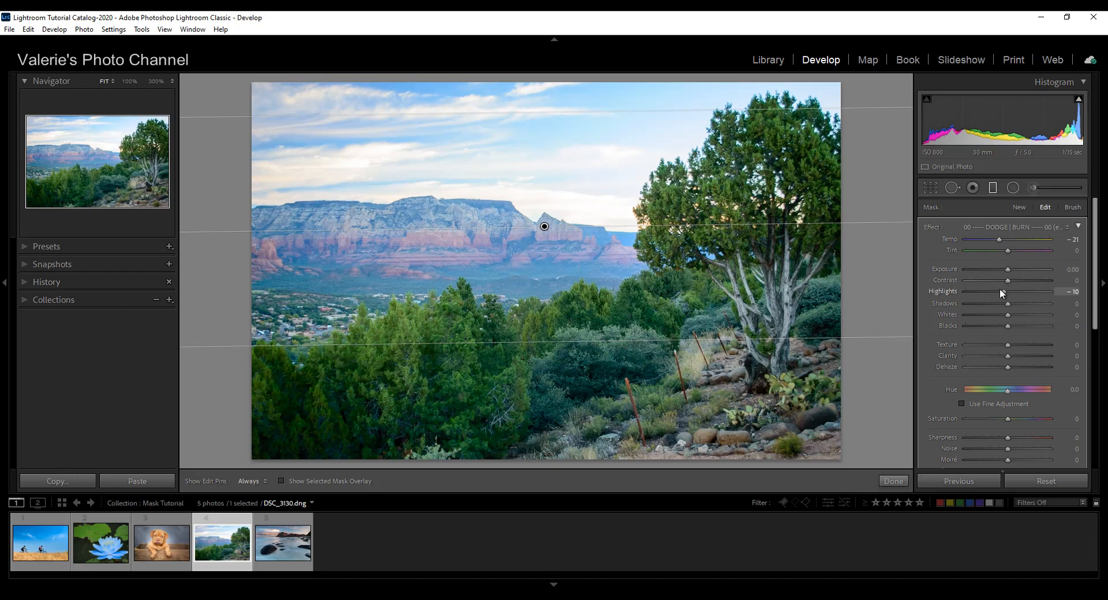
drag(1003, 293, 997, 292)
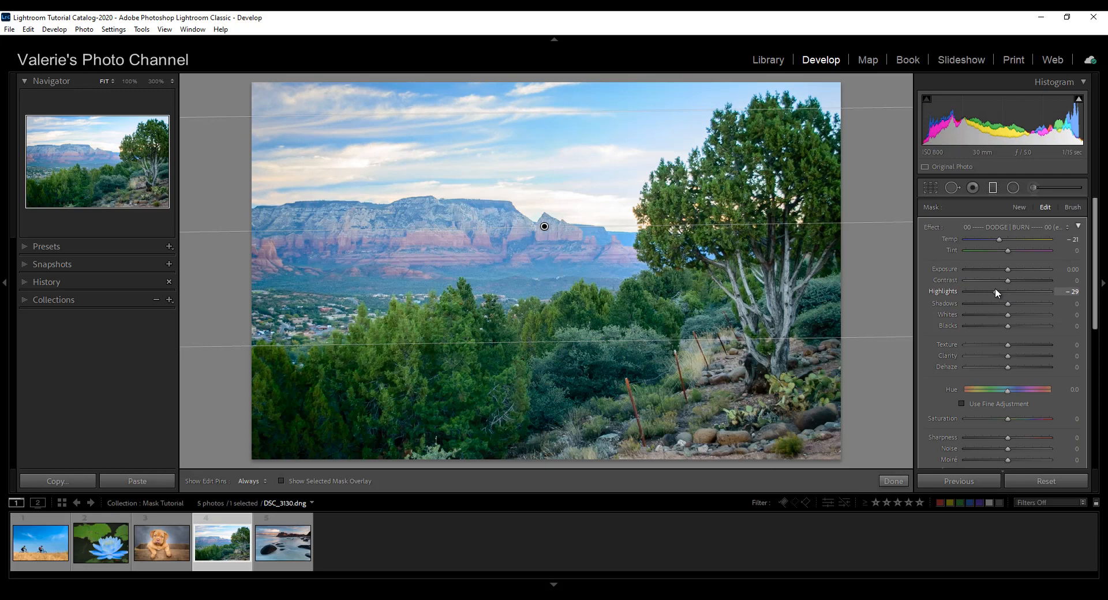
Compare the photo with the graduated filter adjustments off and on, then close the Graduated Filter.
drag(1094, 304, 1091, 387)
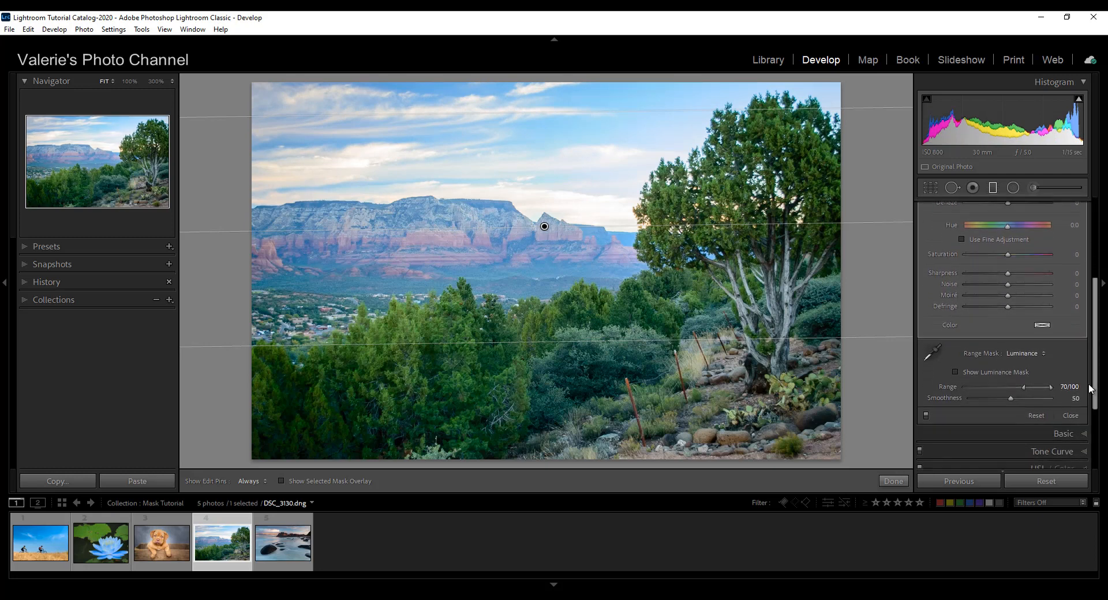
click(926, 415)
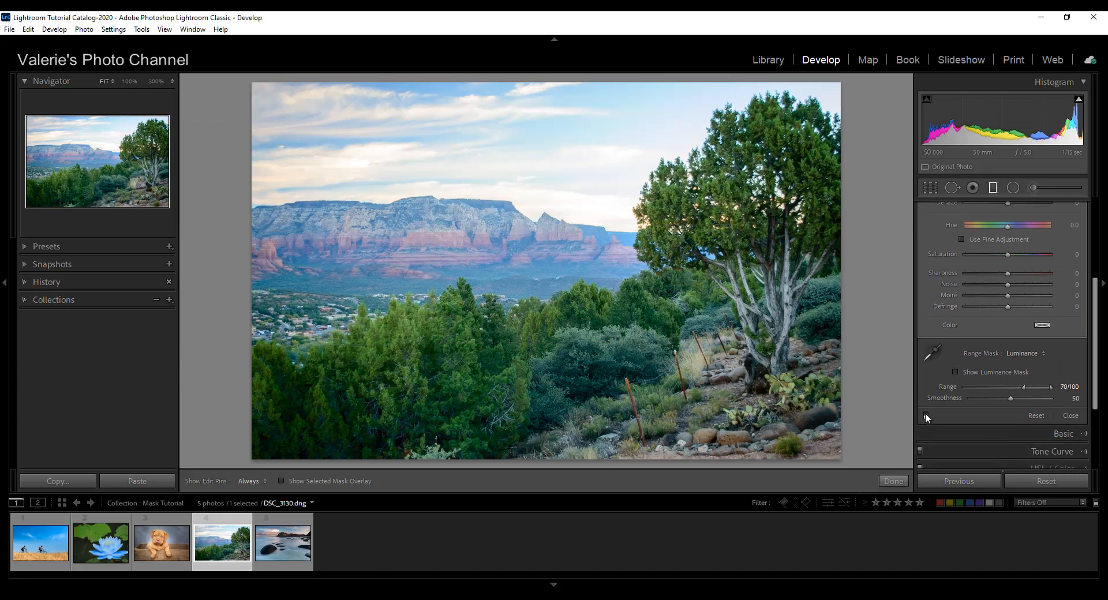
click(926, 414)
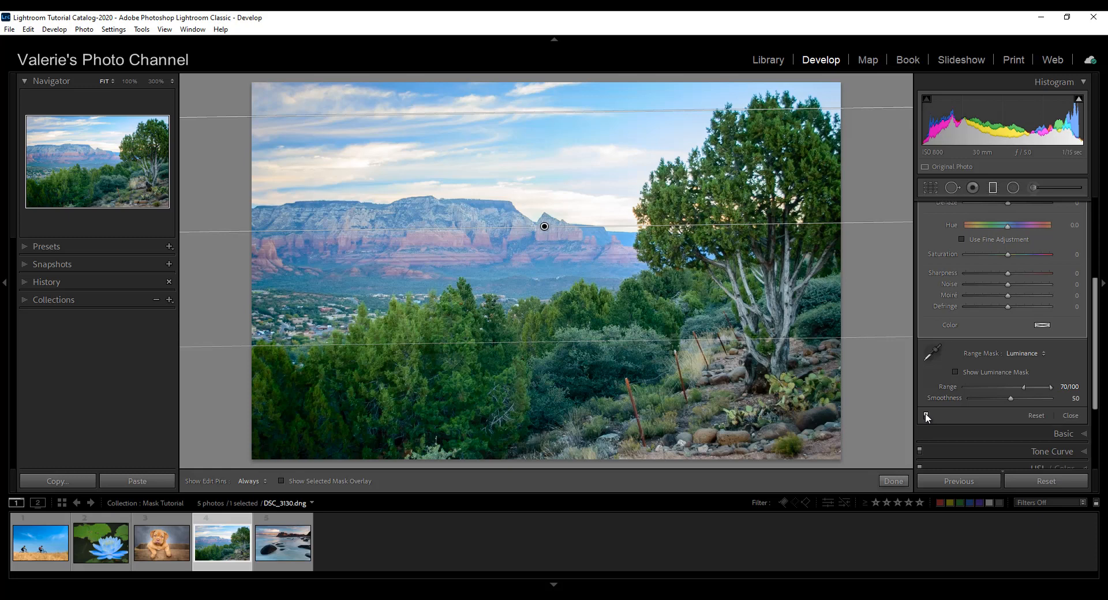
key(m)
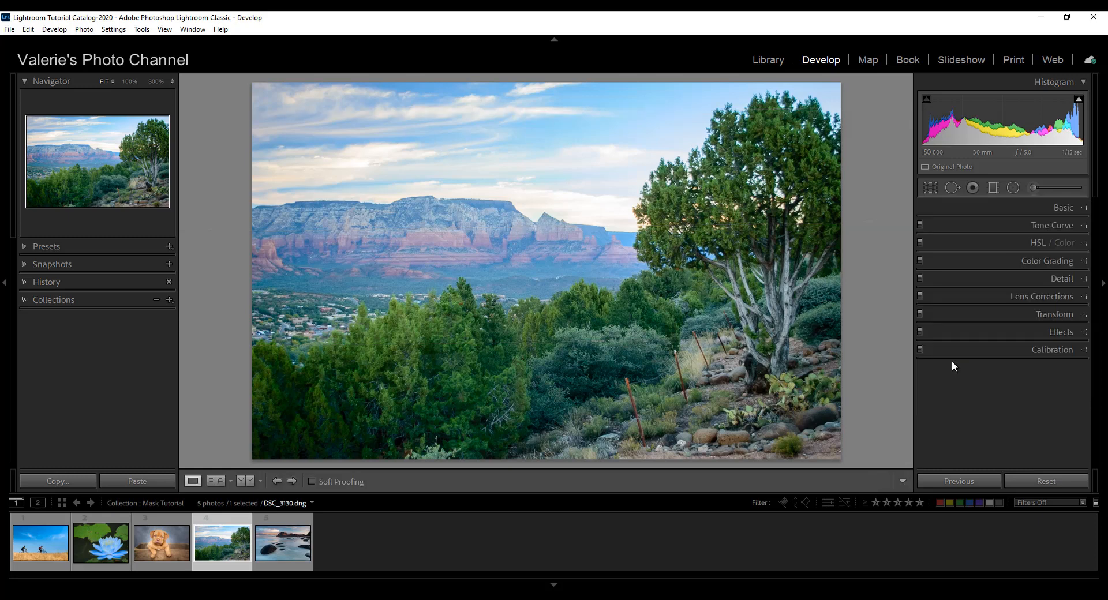